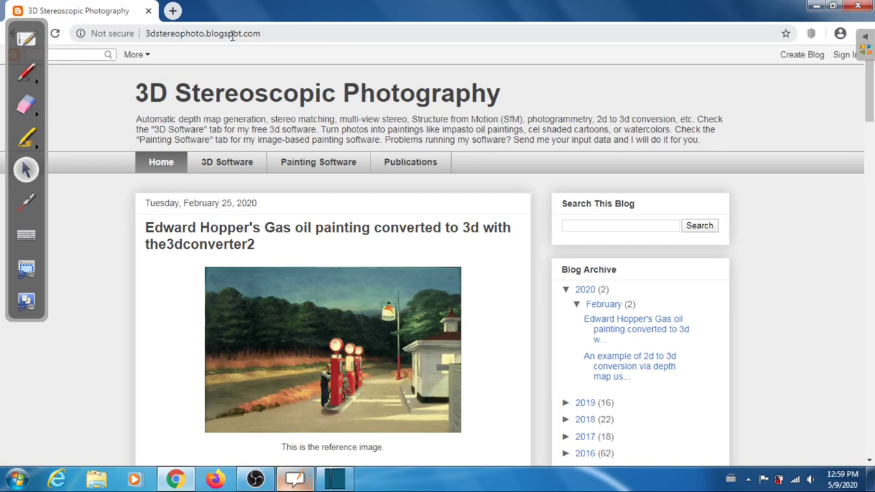
Search the blog for "thepainter" and open the post "Non Photorealistic Rendering Software - The Painter".
{"action": "left_click", "coordinate": [575, 229]}
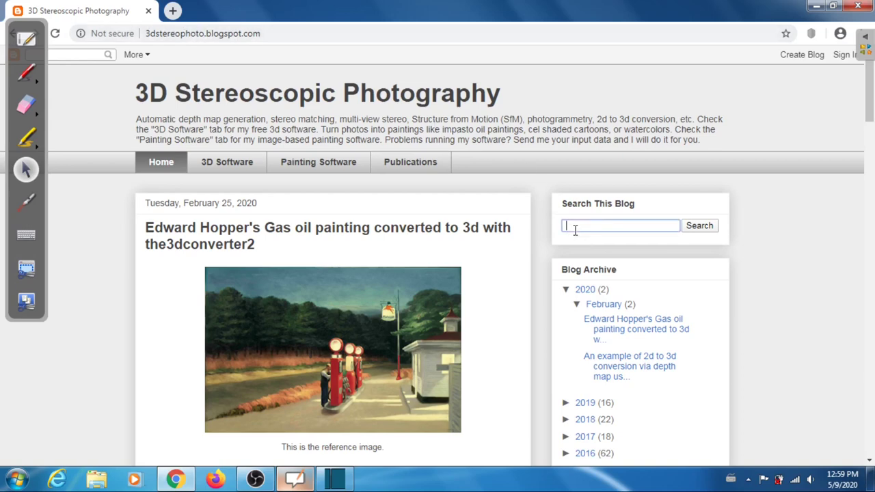
{"action": "type", "text": "thepainter"}
{"action": "key", "text": "Return"}
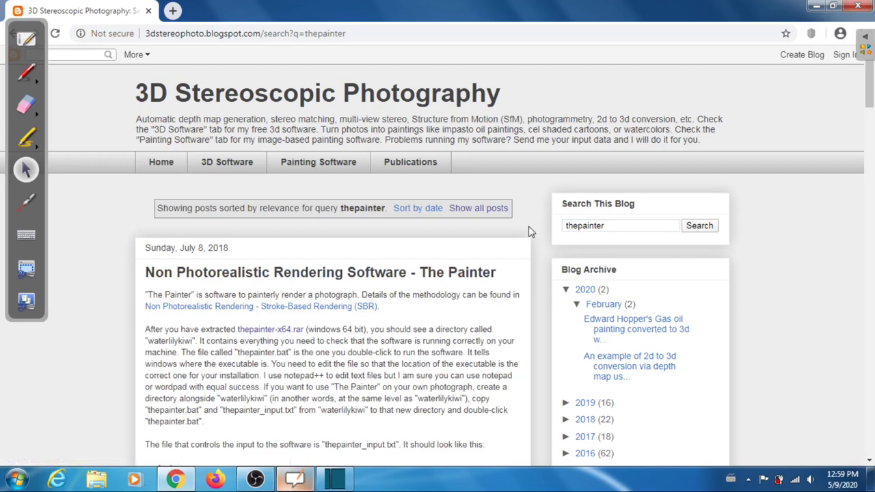
{"action": "left_click", "coordinate": [408, 280]}
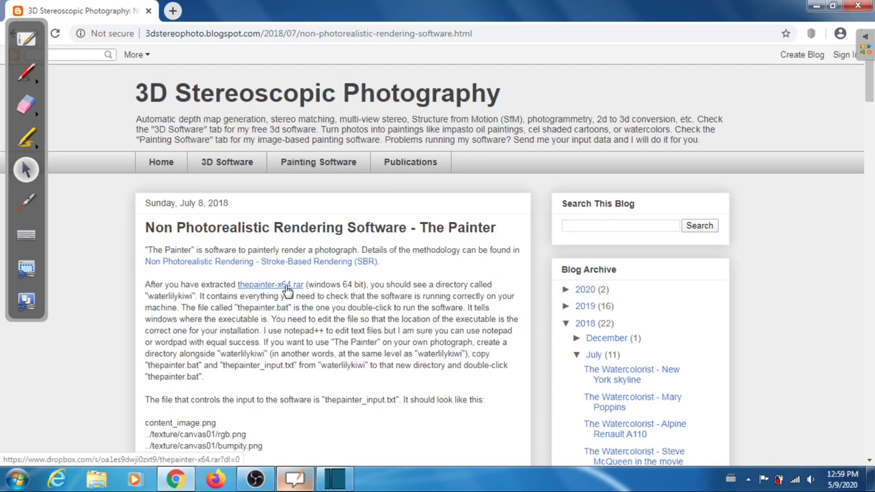
Download thepainter-x64.rar directly from the post's Dropbox link and keep the file despite the browser's warning.
{"action": "left_click", "coordinate": [286, 287]}
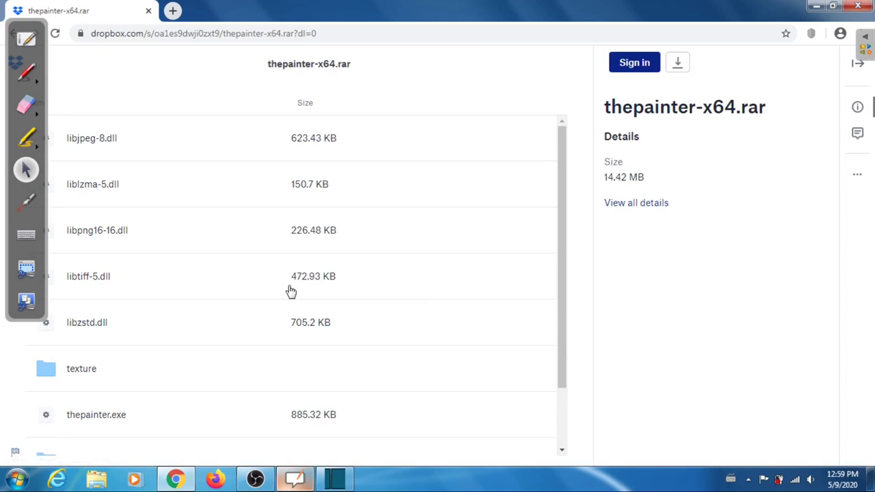
{"action": "left_click", "coordinate": [678, 63]}
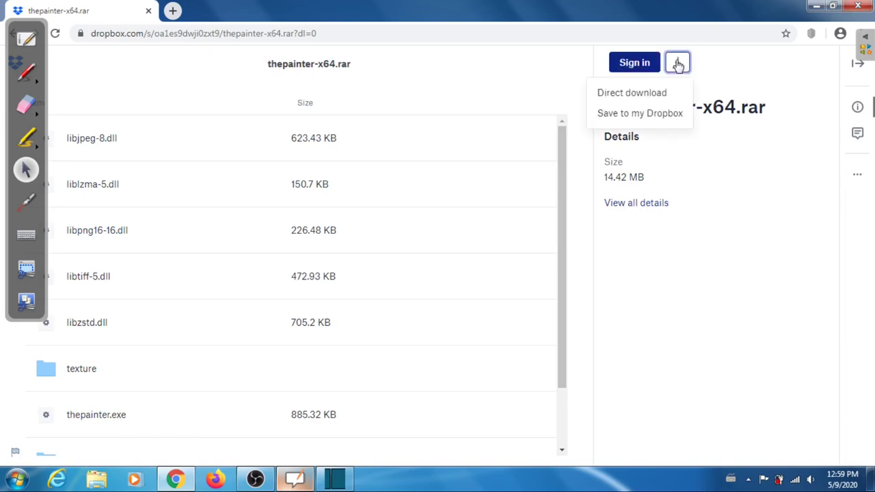
{"action": "left_click", "coordinate": [639, 95]}
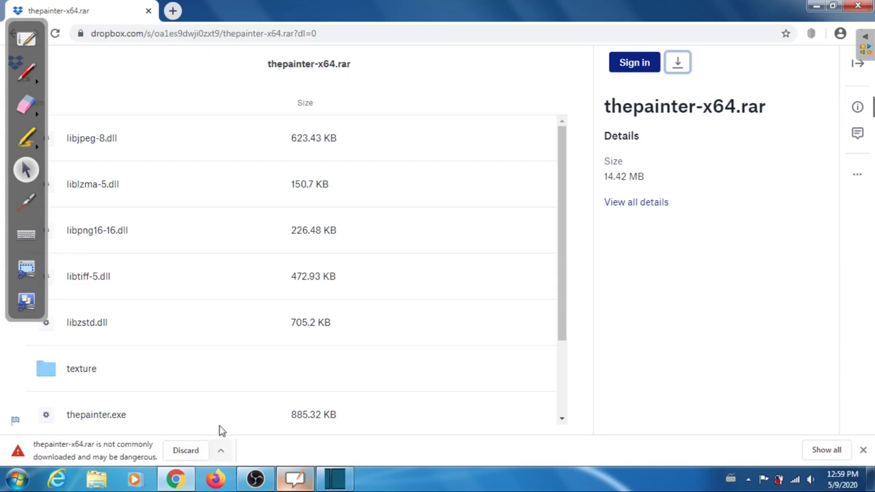
{"action": "left_click", "coordinate": [222, 452]}
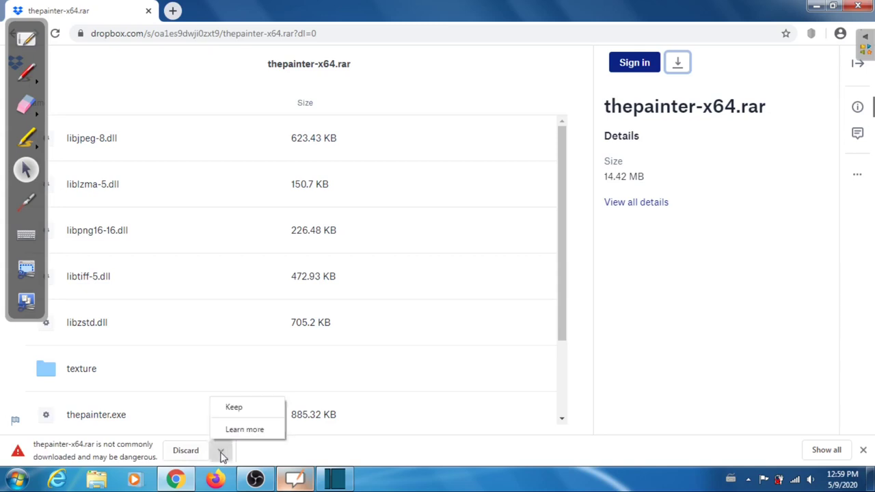
{"action": "left_click", "coordinate": [234, 409]}
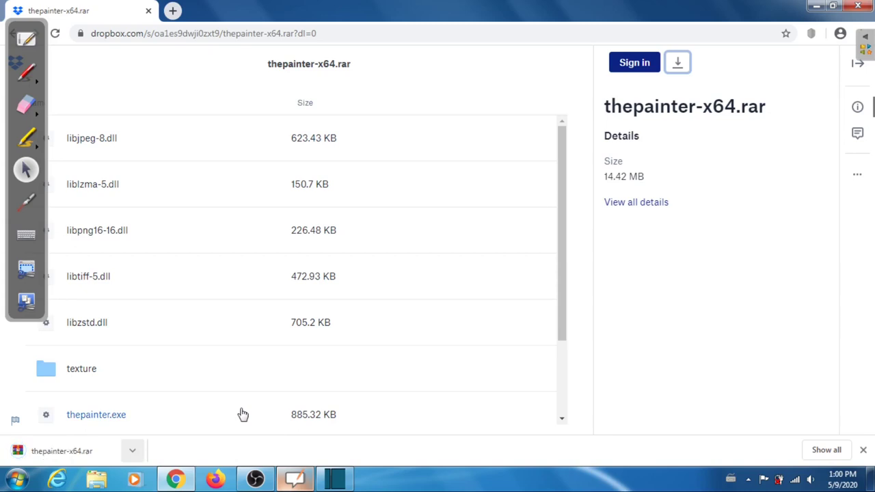
Show the downloaded archive in its folder and extract it with WinRAR to the default thepainter-x64 destination in Downloads.
{"action": "left_click", "coordinate": [134, 452]}
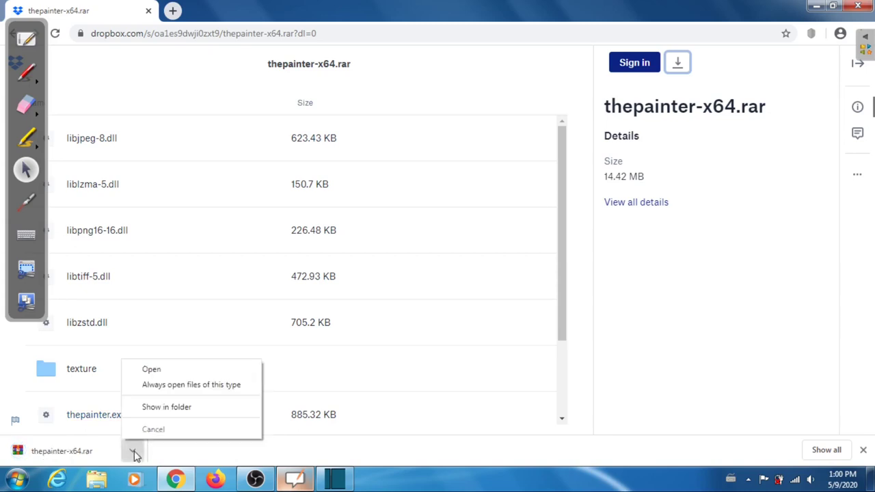
{"action": "left_click", "coordinate": [181, 408]}
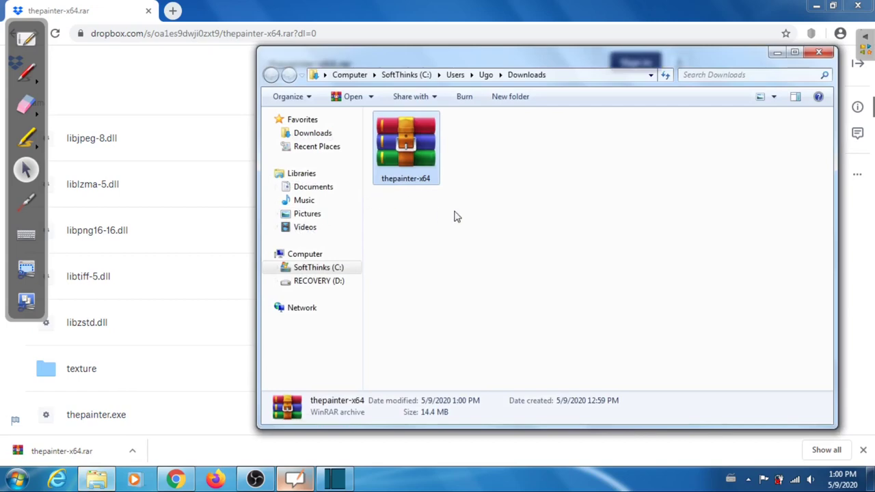
{"action": "double_click", "coordinate": [414, 152]}
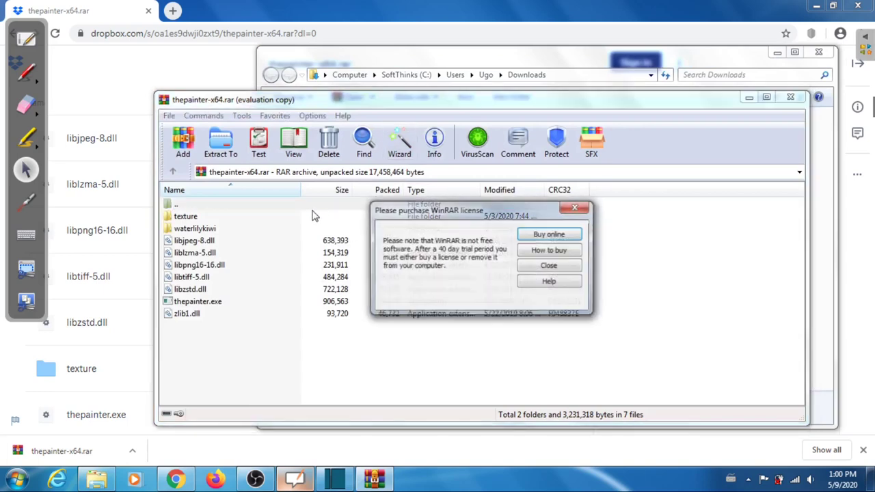
{"action": "left_click", "coordinate": [550, 266]}
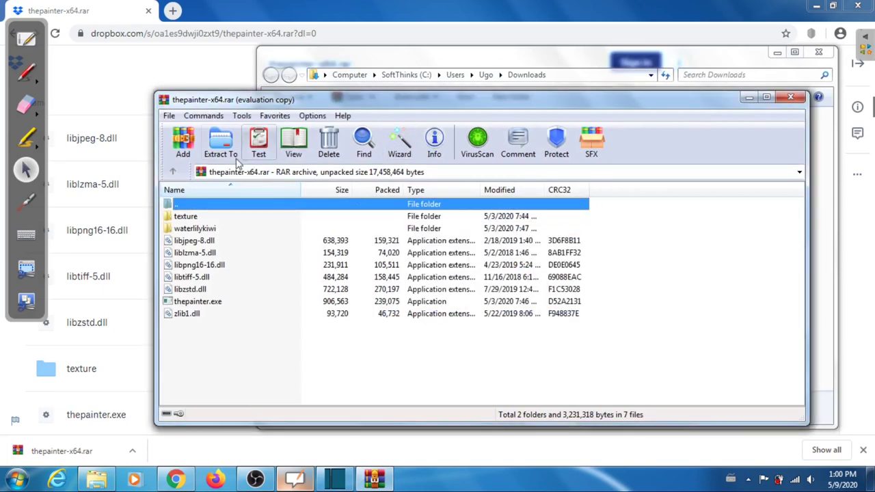
{"action": "left_click", "coordinate": [223, 148]}
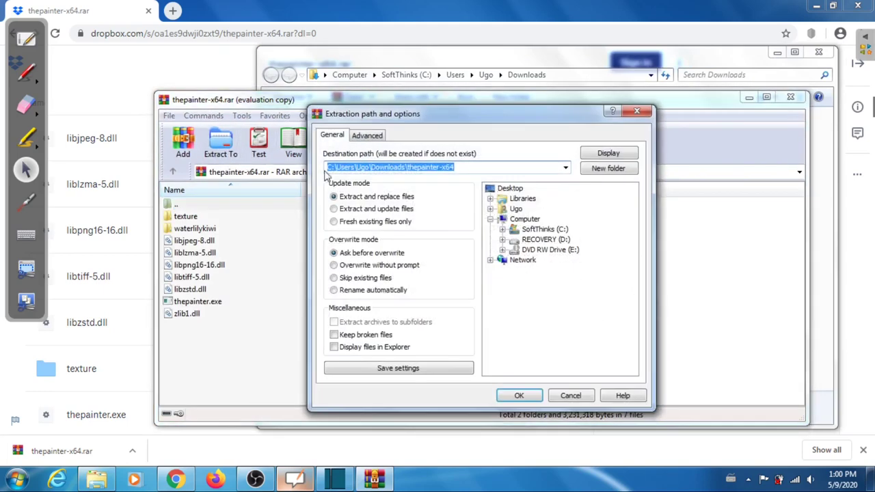
{"action": "left_click", "coordinate": [519, 396]}
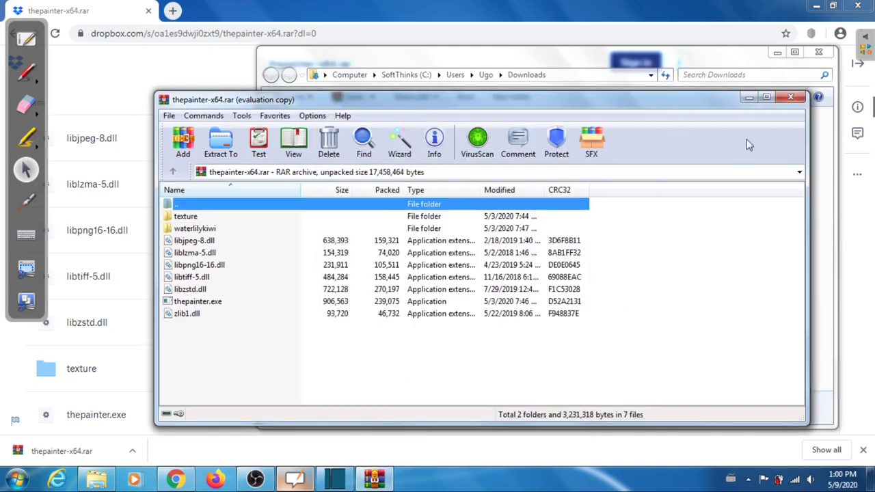
{"action": "left_click", "coordinate": [790, 98]}
Go into the waterlilykiwi folder of the extracted thepainter-x64 directory and open the thepainter batch file in Notepad++.
{"action": "left_click", "coordinate": [396, 171]}
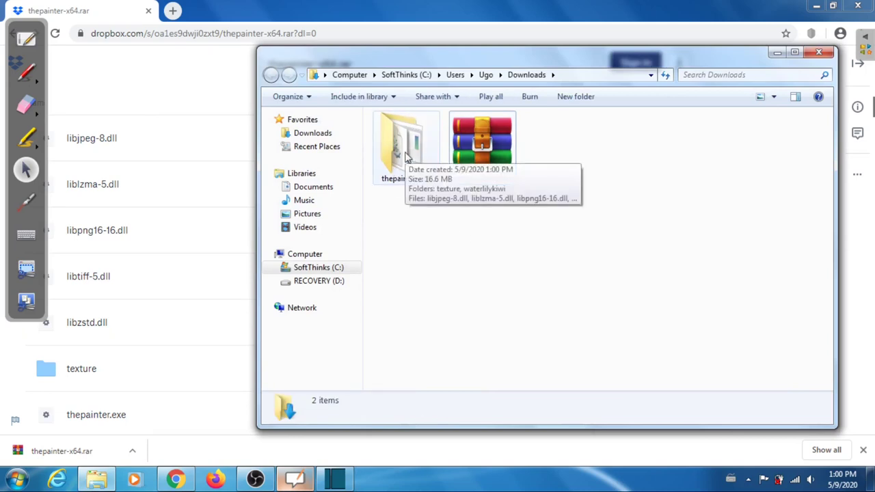
{"action": "double_click", "coordinate": [407, 158]}
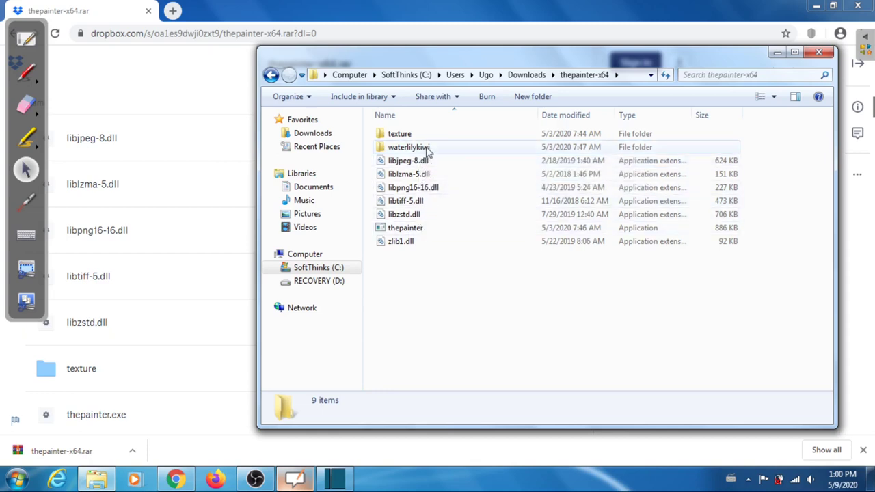
{"action": "double_click", "coordinate": [418, 151]}
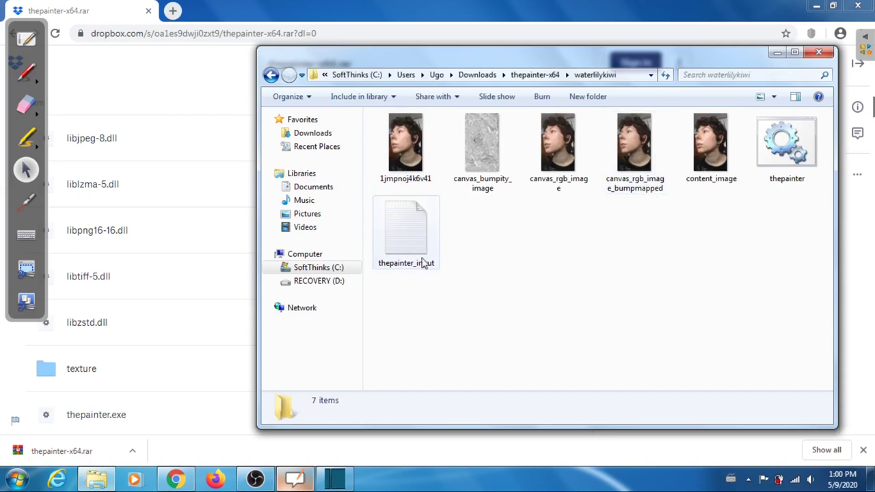
{"action": "left_click", "coordinate": [793, 152]}
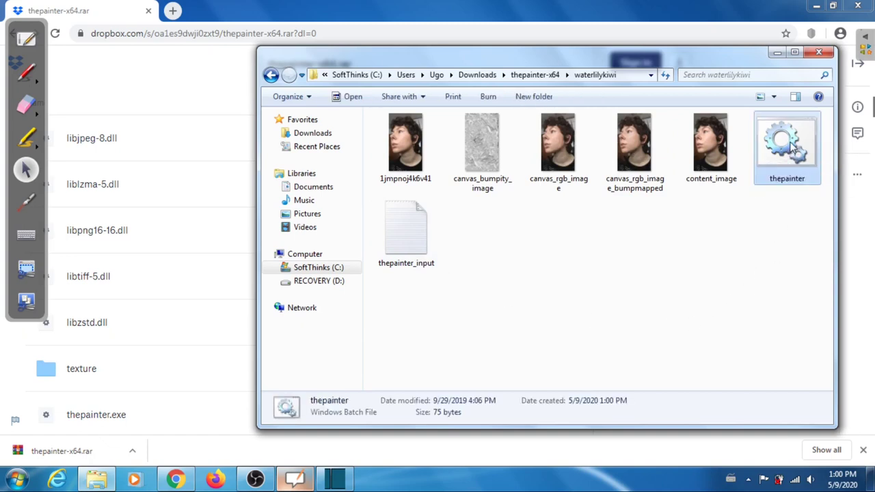
{"action": "right_click", "coordinate": [790, 143]}
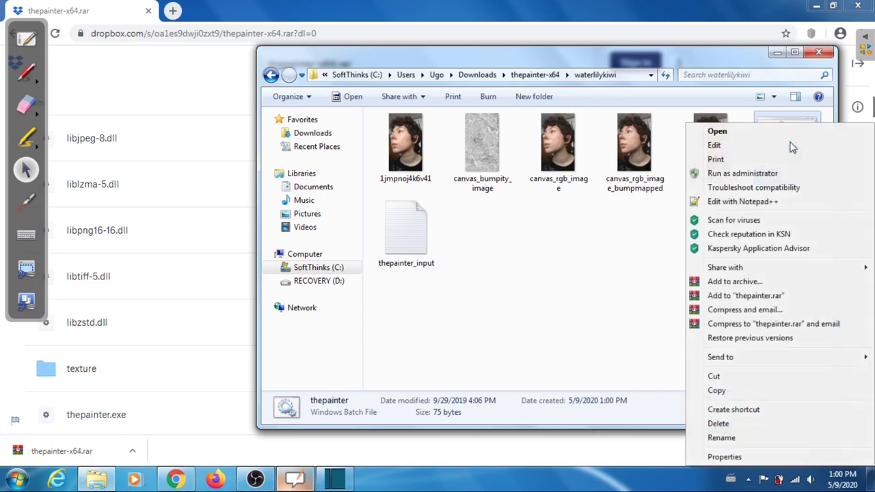
{"action": "left_click", "coordinate": [745, 203]}
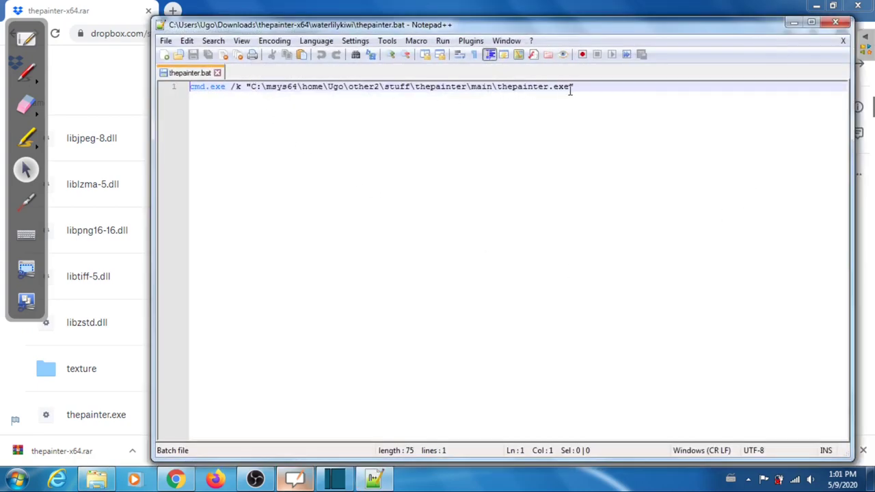
Minimize Notepad++, go up to the thepainter-x64 folder in Explorer and copy its full path.
{"action": "left_click", "coordinate": [793, 23]}
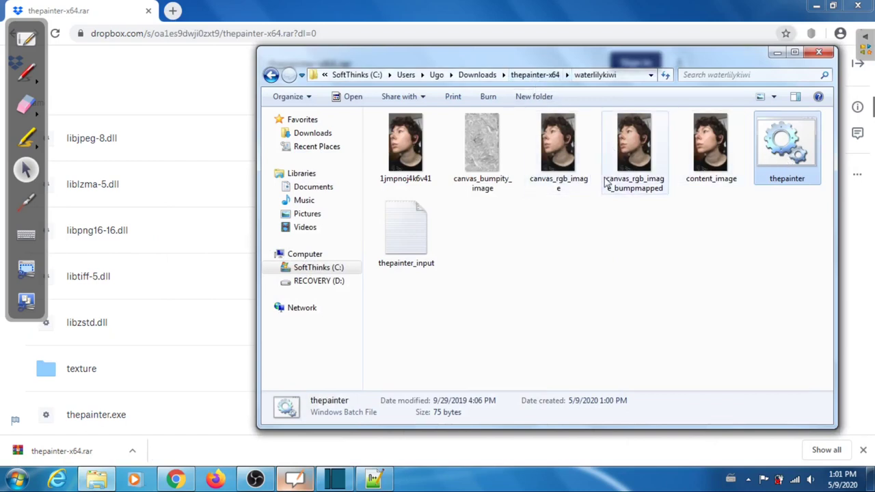
{"action": "right_click", "coordinate": [535, 79]}
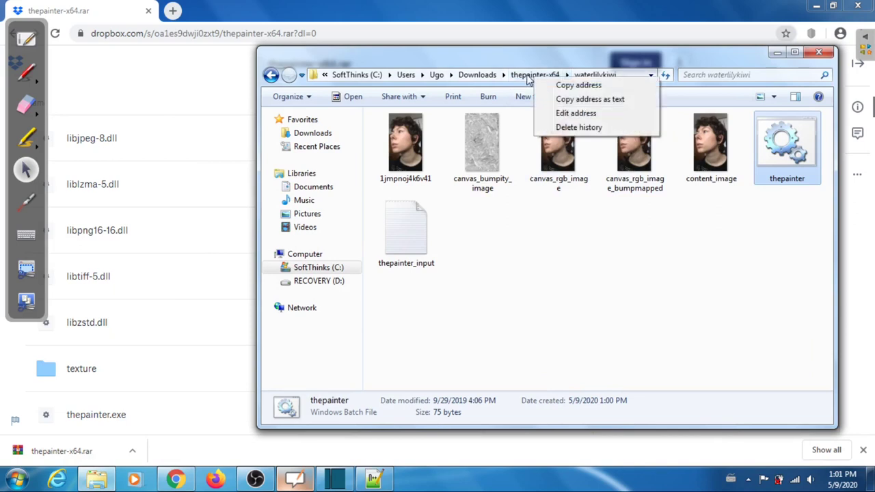
{"action": "left_click", "coordinate": [533, 75]}
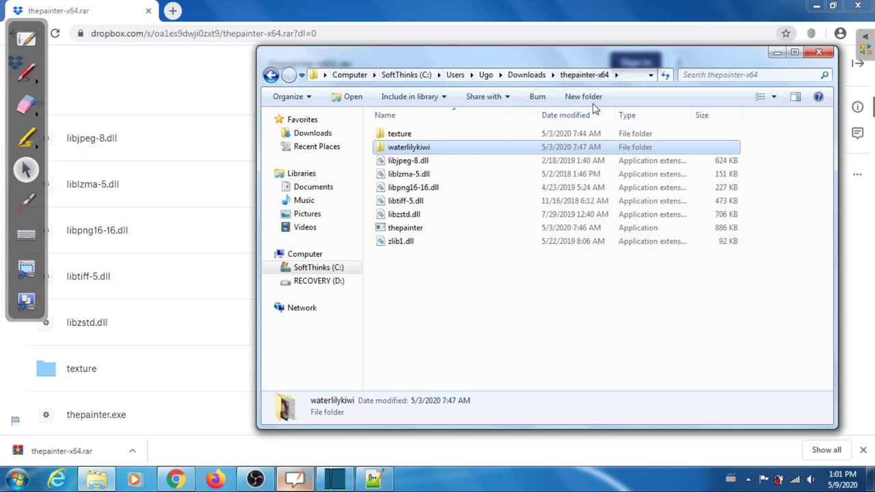
{"action": "left_click", "coordinate": [651, 76]}
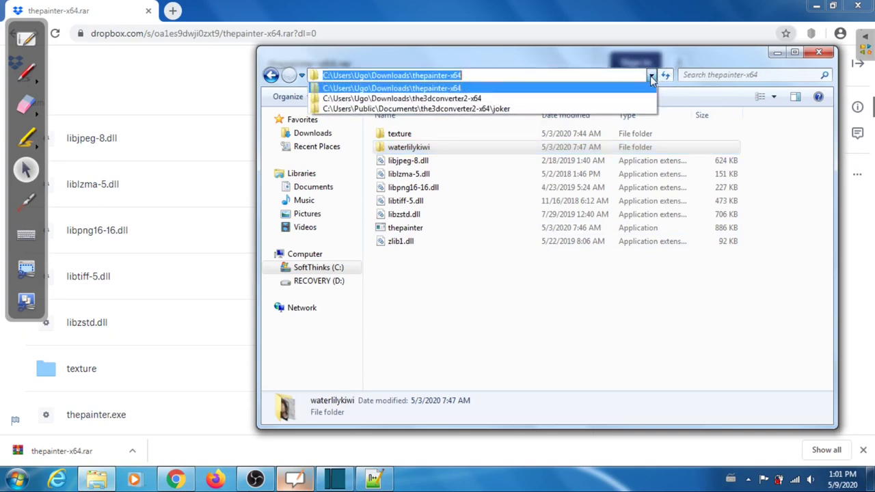
{"action": "left_click", "coordinate": [455, 78]}
{"action": "right_click", "coordinate": [455, 77]}
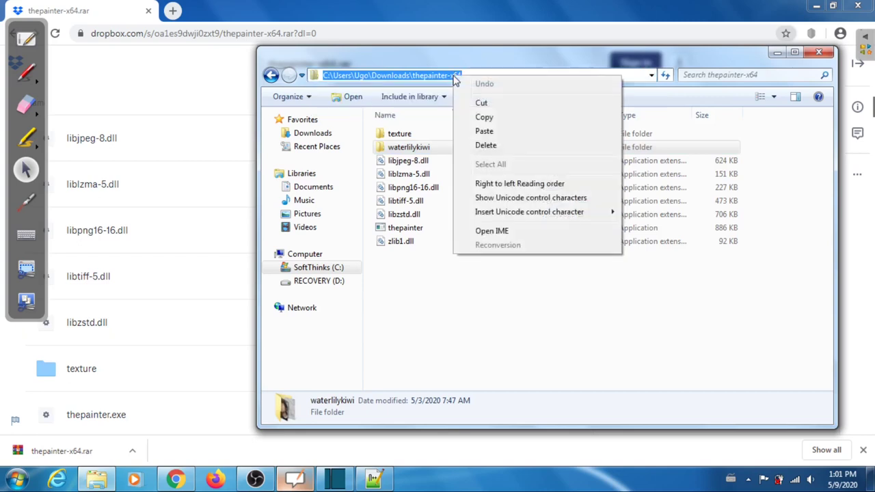
{"action": "left_click", "coordinate": [484, 118]}
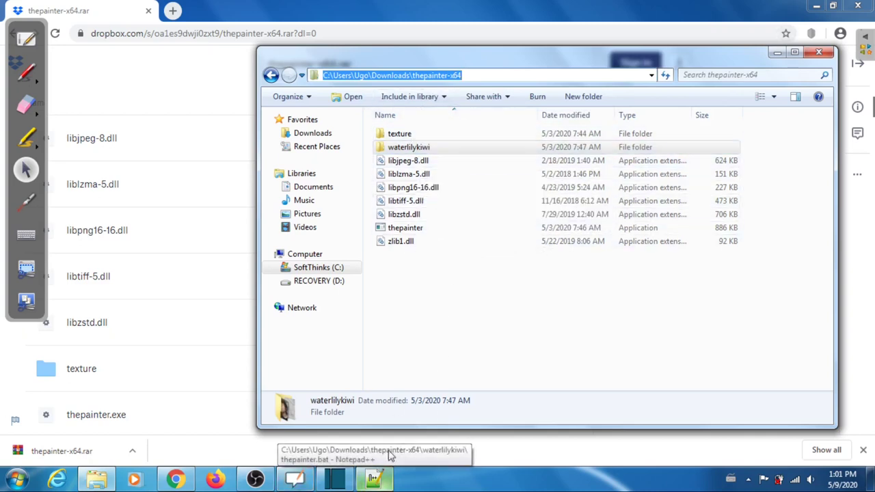
In thepainter.bat, replace the directory path before \thepainter.exe with the copied thepainter-x64 folder path.
{"action": "left_click", "coordinate": [378, 482]}
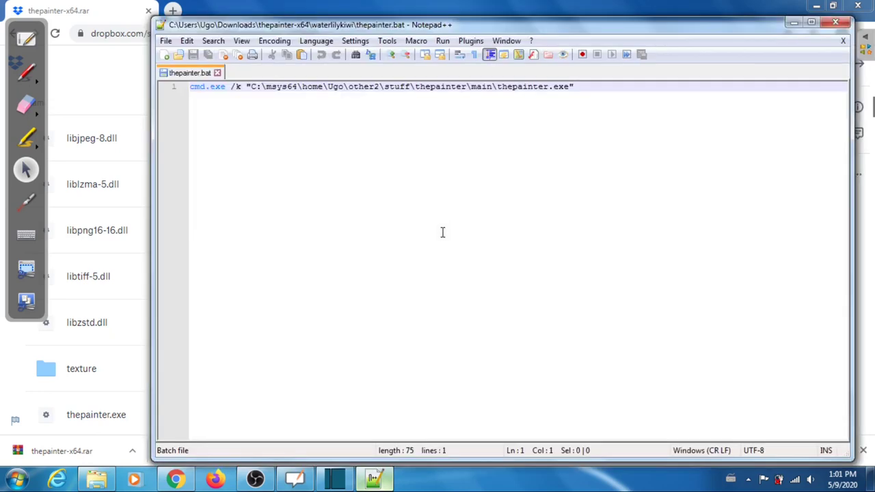
{"action": "left_click", "coordinate": [492, 87]}
{"action": "key", "text": "BackSpace"}
{"action": "key", "text": "BackSpace"}
{"action": "key", "text": "BackSpace"}
{"action": "key", "text": "BackSpace"}
{"action": "key", "text": "BackSpace"}
{"action": "key", "text": "BackSpace"}
{"action": "key", "text": "BackSpace"}
{"action": "key", "text": "BackSpace"}
{"action": "key", "text": "BackSpace"}
{"action": "key", "text": "BackSpace"}
{"action": "key", "text": "BackSpace"}
{"action": "key", "text": "BackSpace"}
{"action": "key", "text": "BackSpace"}
{"action": "key", "text": "BackSpace"}
{"action": "key", "text": "BackSpace"}
{"action": "key", "text": "BackSpace"}
{"action": "key", "text": "BackSpace"}
{"action": "key", "text": "BackSpace"}
{"action": "key", "text": "BackSpace"}
{"action": "key", "text": "BackSpace"}
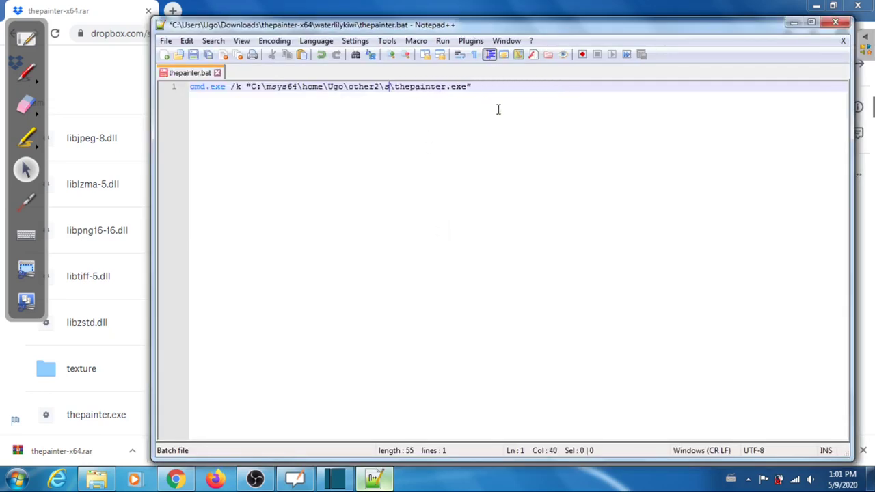
{"action": "key", "text": "BackSpace"}
{"action": "key", "text": "BackSpace"}
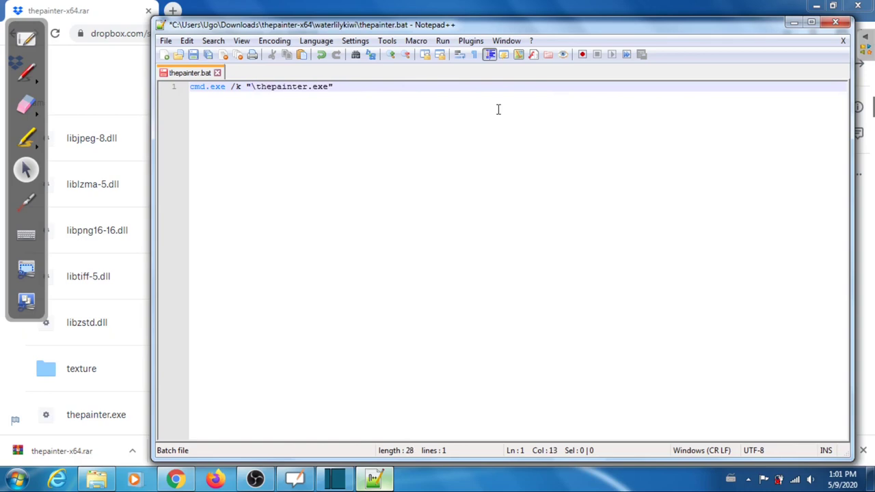
{"action": "right_click", "coordinate": [251, 87]}
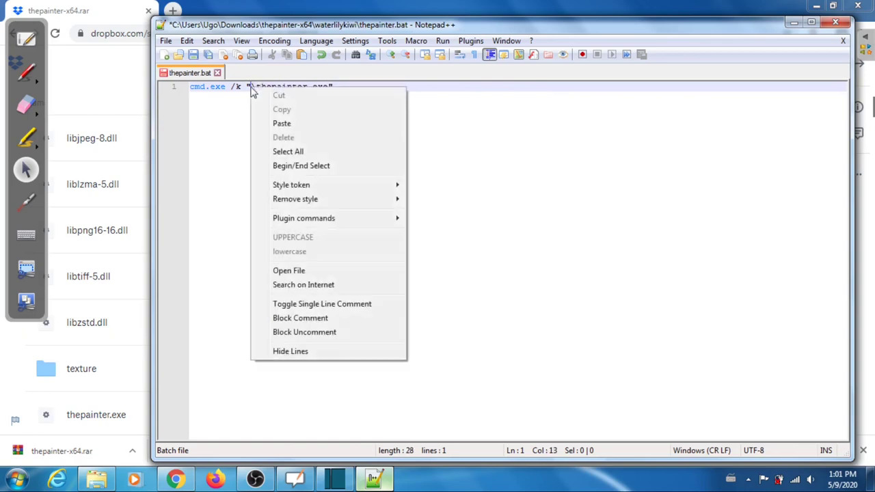
{"action": "left_click", "coordinate": [282, 123]}
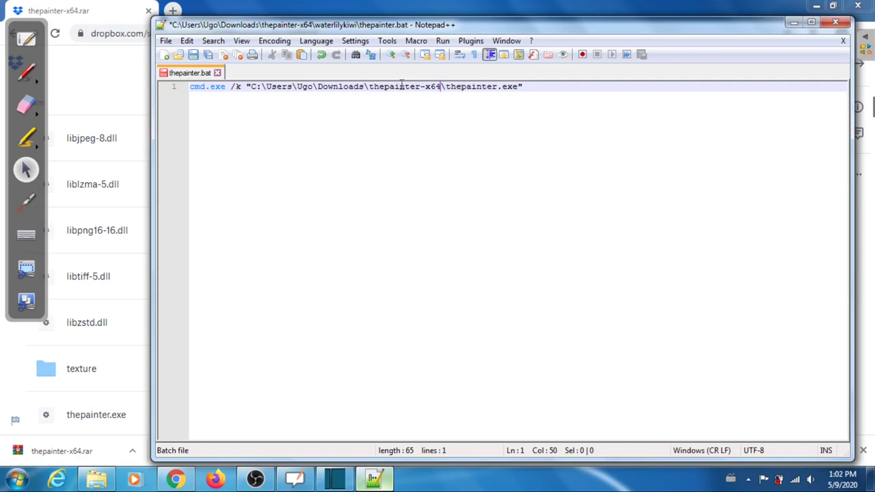
Save the edited batch file, close Notepad++ and return to the waterlilykiwi folder.
{"action": "left_click", "coordinate": [166, 40]}
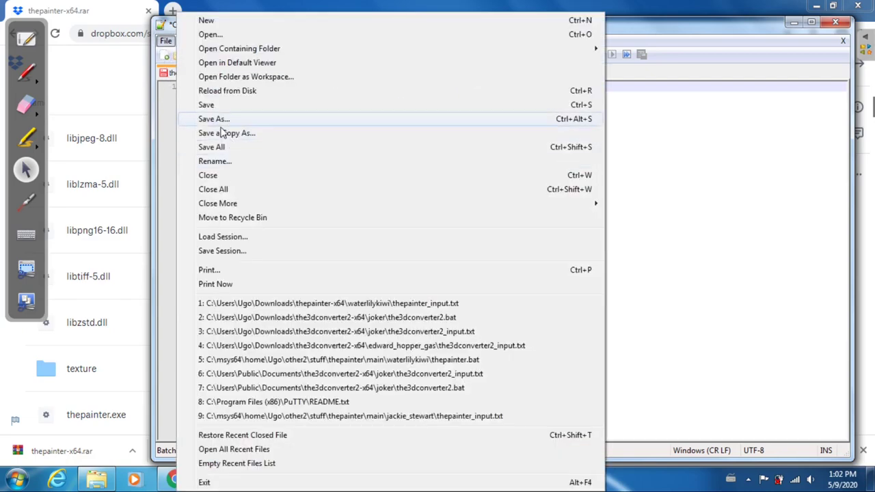
{"action": "left_click", "coordinate": [213, 147]}
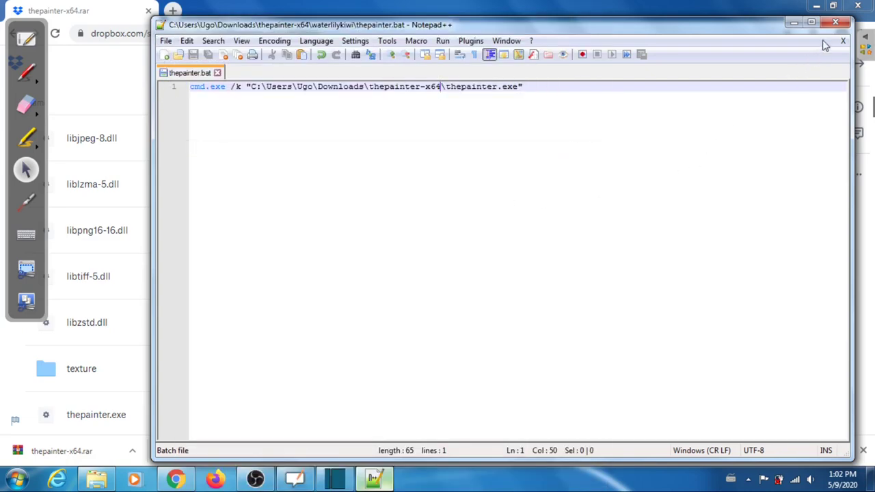
{"action": "left_click", "coordinate": [835, 22]}
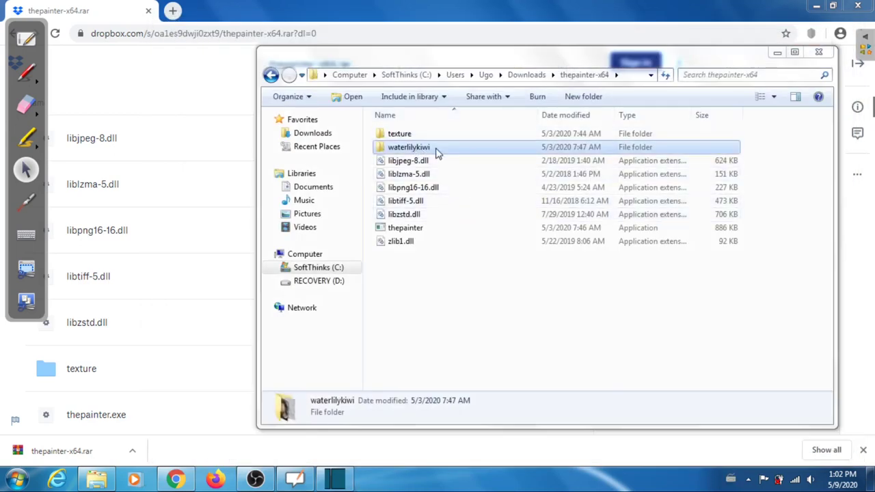
{"action": "double_click", "coordinate": [409, 147]}
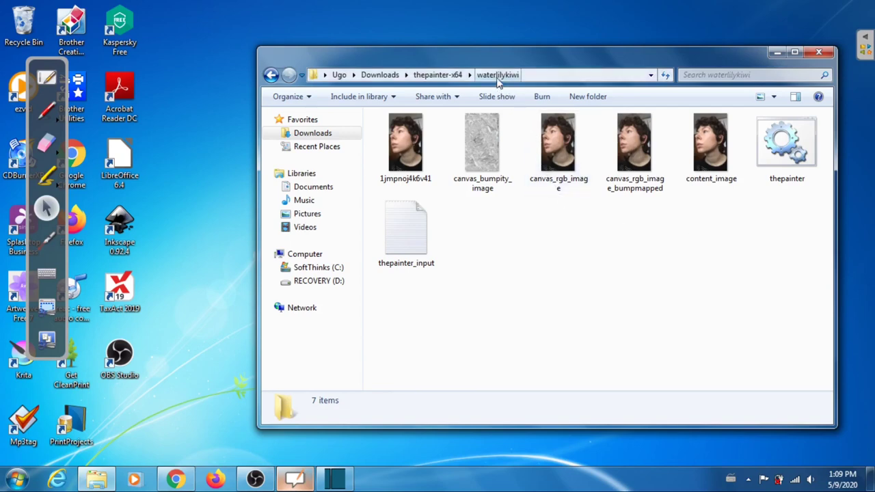
Go up to the thepainter-x64 folder and duplicate the waterlilykiwi folder alongside the original.
{"action": "left_click", "coordinate": [437, 74]}
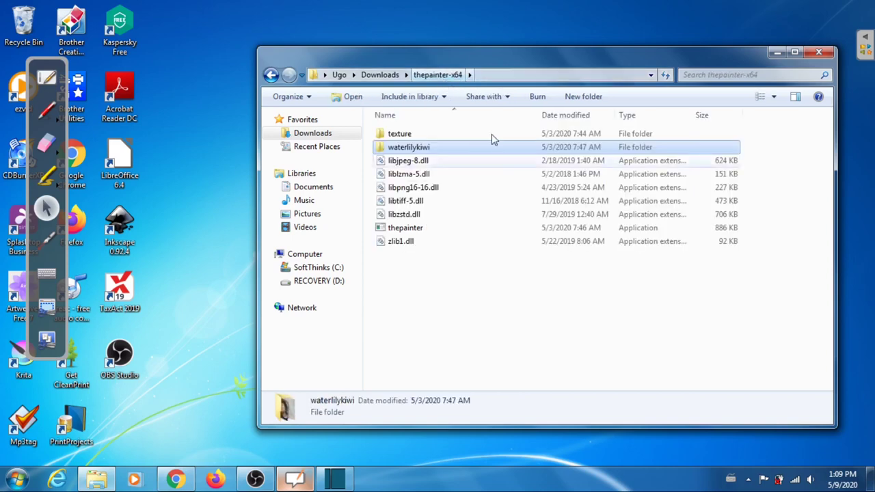
{"action": "right_click", "coordinate": [422, 152]}
{"action": "left_click", "coordinate": [448, 389]}
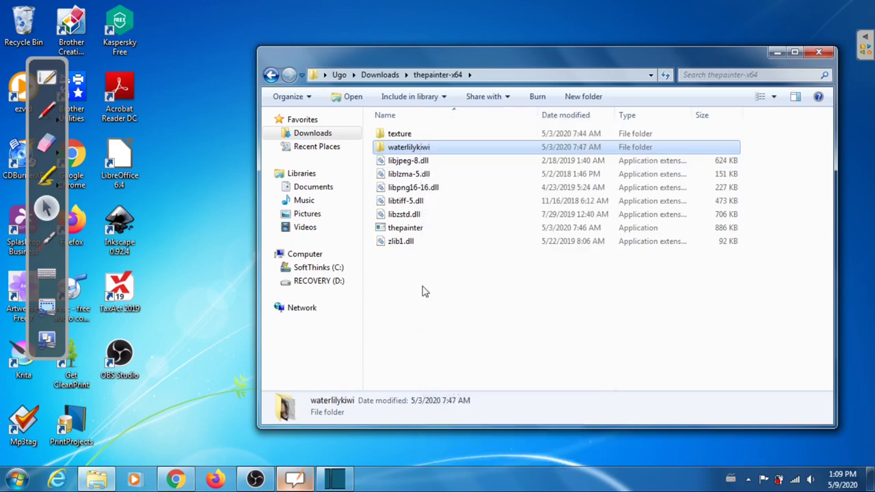
{"action": "left_click", "coordinate": [421, 294]}
{"action": "right_click", "coordinate": [424, 292]}
{"action": "left_click", "coordinate": [456, 192]}
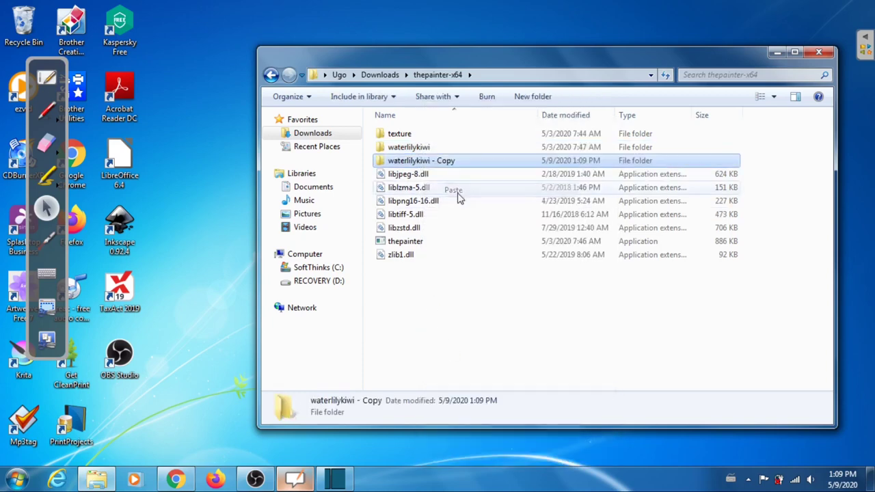
Rename the copied waterlilykiwi folder to mystuff and open it.
{"action": "left_click", "coordinate": [473, 164]}
{"action": "left_click", "coordinate": [468, 160]}
{"action": "key", "text": "BackSpace"}
{"action": "key", "text": "BackSpace"}
{"action": "key", "text": "BackSpace"}
{"action": "key", "text": "BackSpace"}
{"action": "key", "text": "BackSpace"}
{"action": "key", "text": "BackSpace"}
{"action": "key", "text": "BackSpace"}
{"action": "key", "text": "BackSpace"}
{"action": "key", "text": "BackSpace"}
{"action": "key", "text": "BackSpace"}
{"action": "key", "text": "BackSpace"}
{"action": "key", "text": "BackSpace"}
{"action": "key", "text": "BackSpace"}
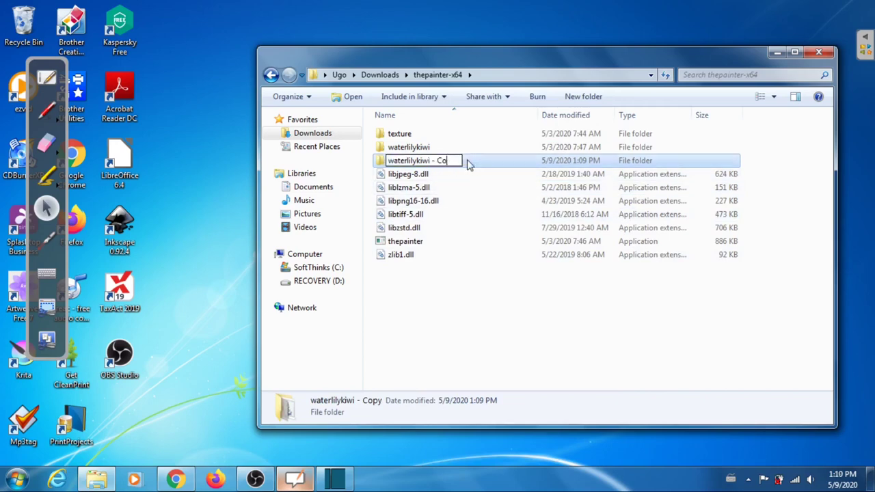
{"action": "key", "text": "BackSpace"}
{"action": "key", "text": "BackSpace"}
{"action": "key", "text": "BackSpace"}
{"action": "key", "text": "BackSpace"}
{"action": "key", "text": "BackSpace"}
{"action": "key", "text": "BackSpace"}
{"action": "key", "text": "BackSpace"}
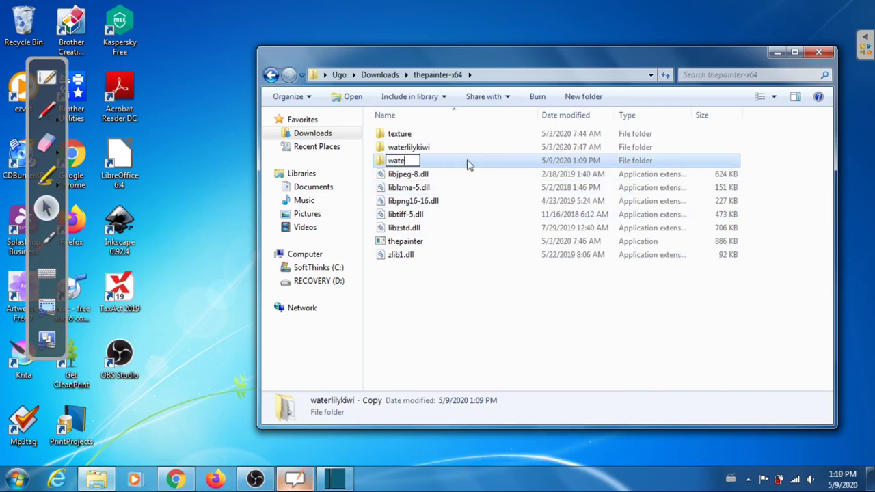
{"action": "type", "text": "mystuff"}
{"action": "key", "text": "Return"}
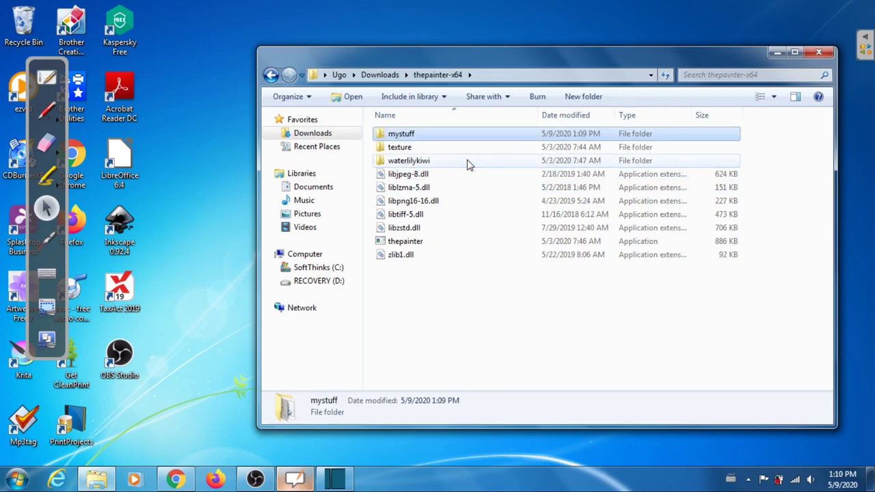
{"action": "double_click", "coordinate": [412, 137]}
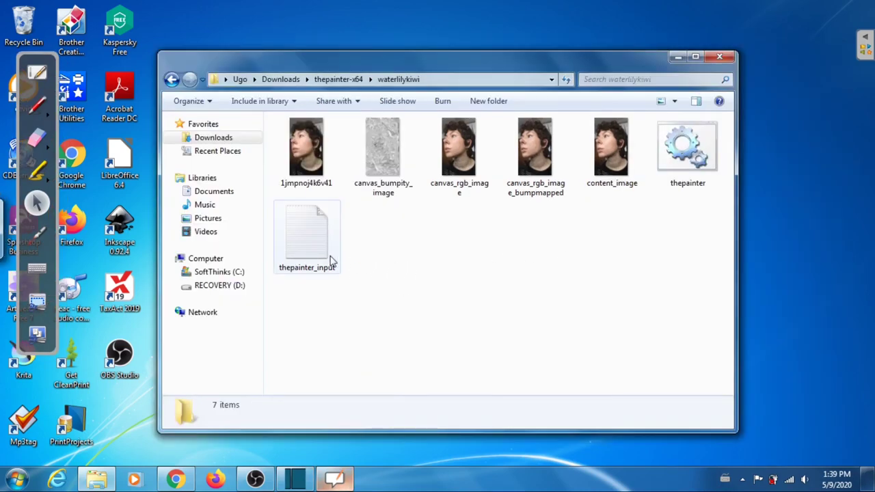
Open the thepainter_input text file from the waterlilykiwi folder in Notepad++.
{"action": "left_click", "coordinate": [307, 236]}
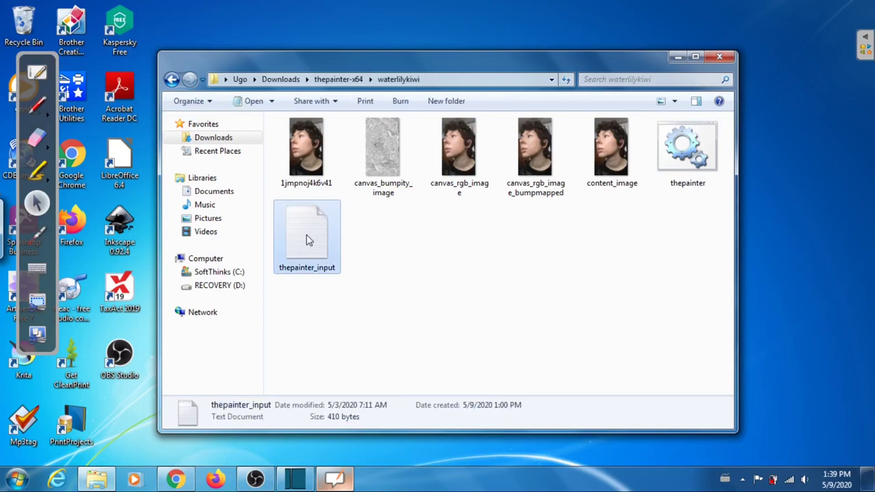
{"action": "right_click", "coordinate": [306, 235]}
{"action": "left_click", "coordinate": [406, 182]}
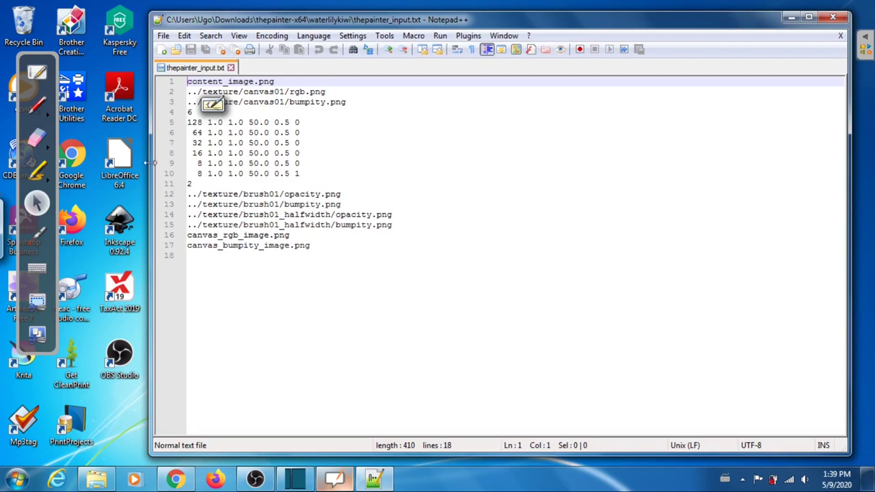
Mark lines 1 to 11 of thepainter_input.txt with the annotation pen, covering the content image, canvas textures and pass settings.
{"action": "left_click", "coordinate": [38, 106]}
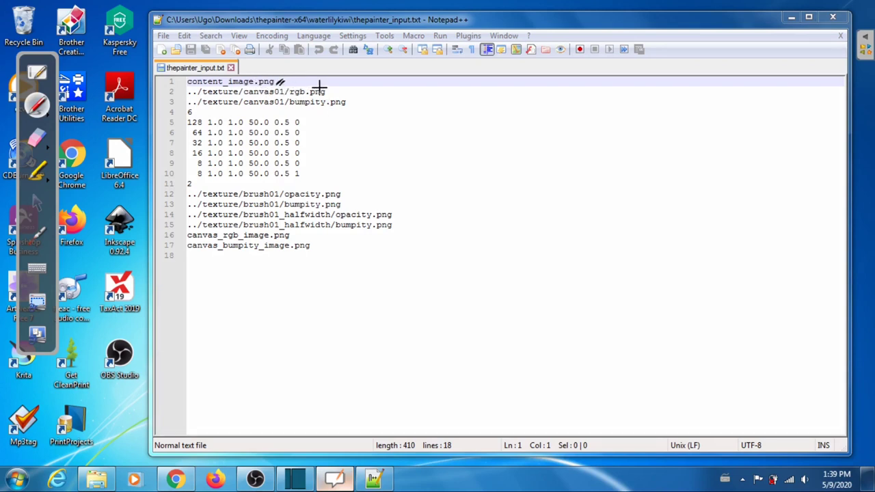
{"action": "left_click_drag", "start_coordinate": [353, 95], "coordinate": [350, 102]}
{"action": "left_click_drag", "start_coordinate": [306, 132], "coordinate": [312, 173]}
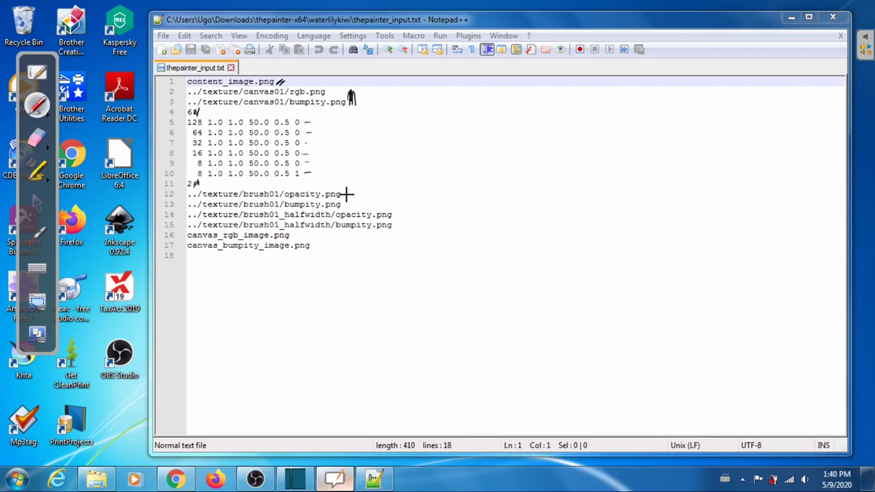
Mark the two brush texture pairs on lines 12 to 15, label them 0 and 1, and mark the output image names on lines 16 and 17.
{"action": "left_click_drag", "start_coordinate": [345, 194], "coordinate": [346, 203]}
{"action": "left_click_drag", "start_coordinate": [397, 213], "coordinate": [398, 221]}
{"action": "mouse_move", "coordinate": [419, 211]}
{"action": "left_mouse_down"}
{"action": "mouse_move", "coordinate": [413, 221]}
{"action": "mouse_move", "coordinate": [429, 223]}
{"action": "left_mouse_up"}
{"action": "left_click_drag", "start_coordinate": [422, 214], "coordinate": [422, 223]}
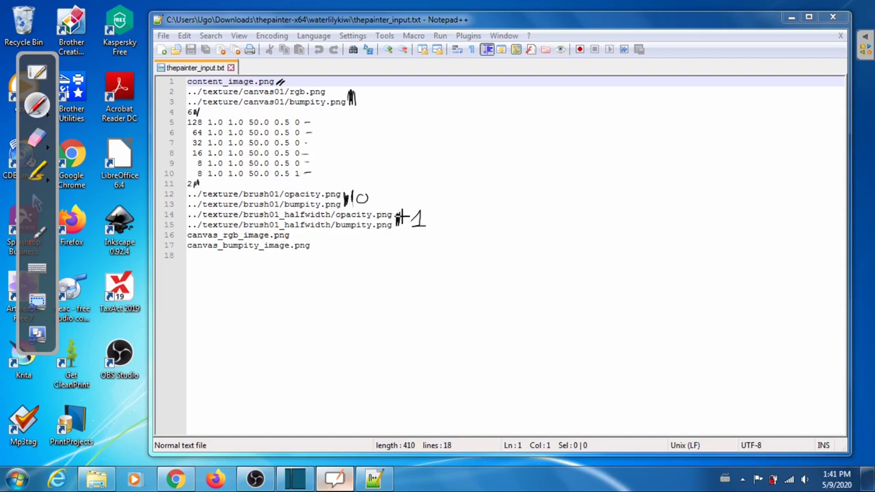
{"action": "left_click_drag", "start_coordinate": [397, 212], "coordinate": [406, 226]}
{"action": "left_click_drag", "start_coordinate": [276, 235], "coordinate": [281, 234]}
{"action": "left_click_drag", "start_coordinate": [291, 235], "coordinate": [301, 234]}
{"action": "left_click_drag", "start_coordinate": [303, 251], "coordinate": [303, 241]}
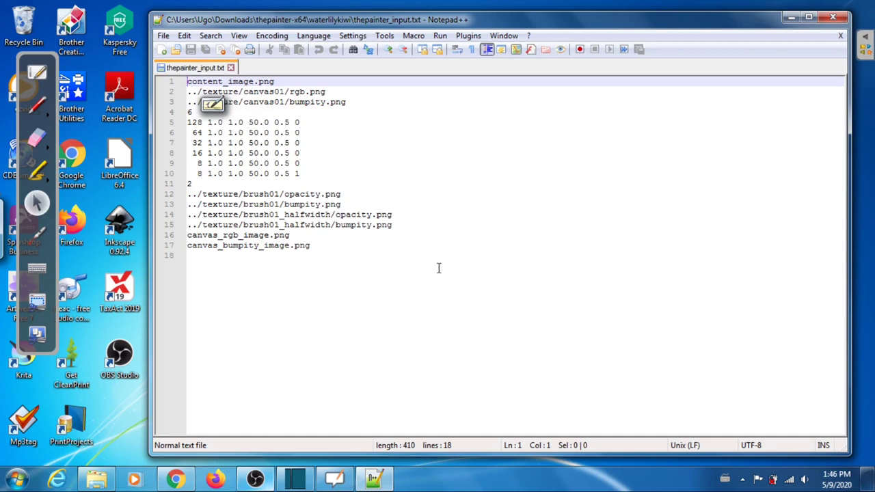
Switch to Chrome and review The Painter blog page's explanation of the input file lines and the brush01 opacity texture.
{"action": "left_click", "coordinate": [176, 479]}
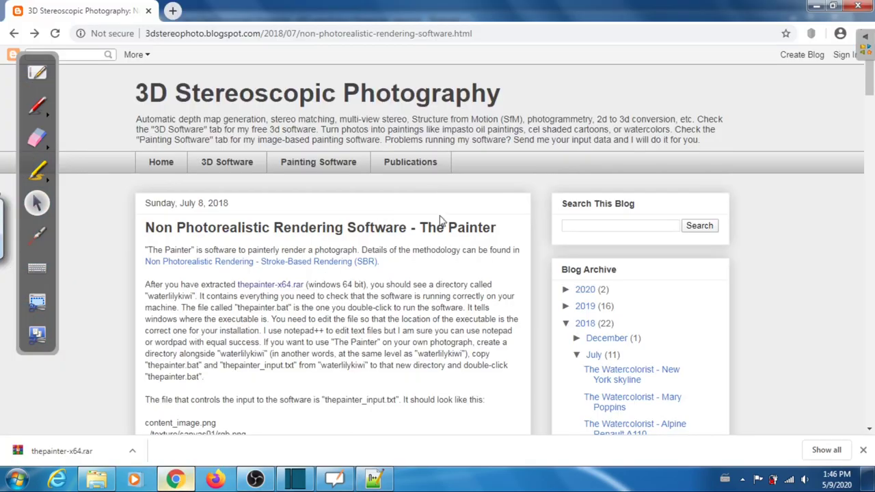
{"action": "scroll", "coordinate": [382, 277], "scroll_direction": "down", "scroll_amount": 12}
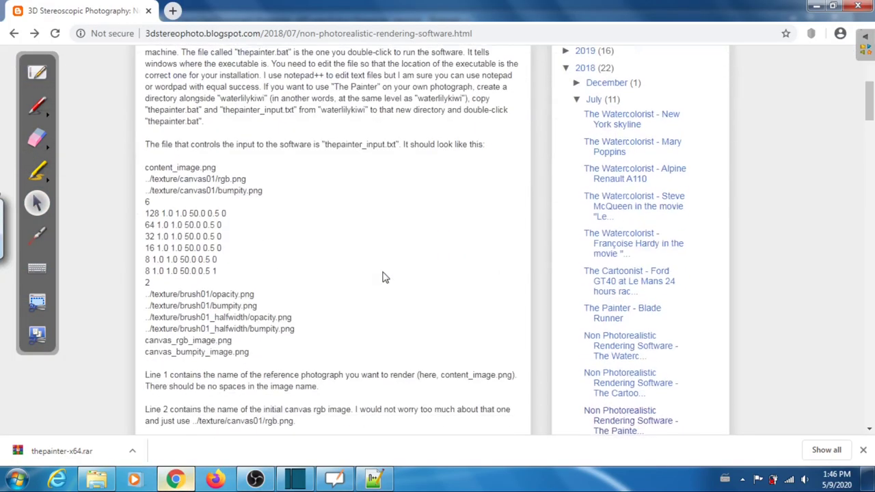
{"action": "scroll", "coordinate": [378, 179], "scroll_direction": "down", "scroll_amount": 7}
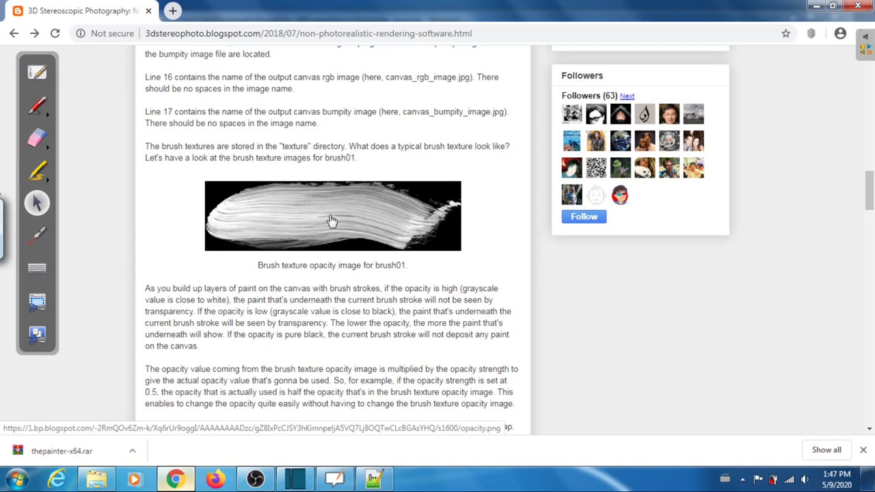
Return to Notepad++ and sketch a canvas outline with the annotation pen, adding a small square with a brush stroke inside it.
{"action": "left_click", "coordinate": [374, 478]}
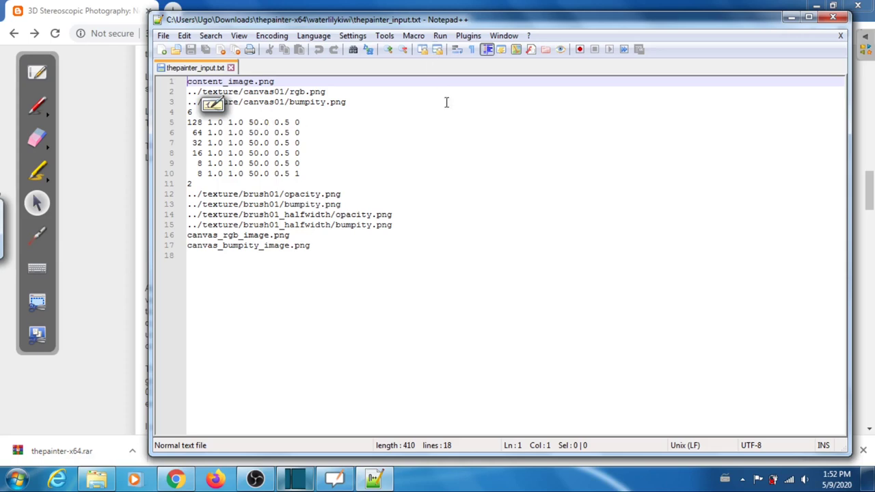
{"action": "left_click", "coordinate": [47, 115]}
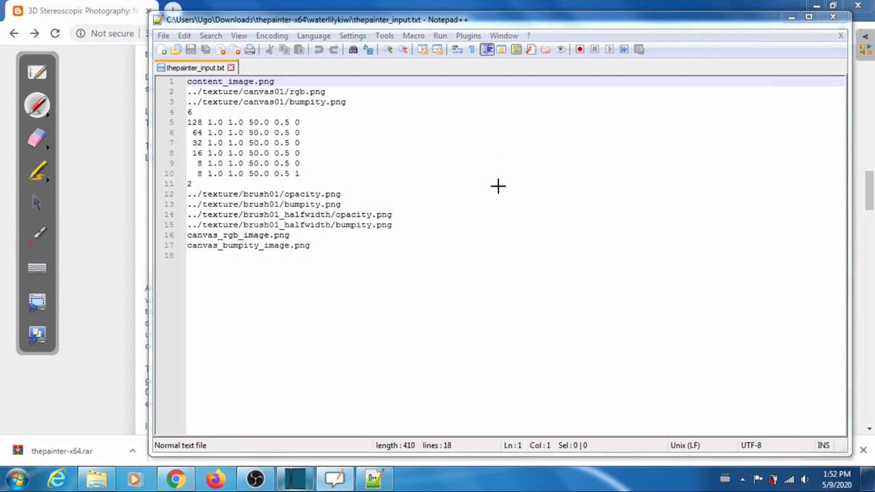
{"action": "left_click_drag", "start_coordinate": [464, 152], "coordinate": [456, 306]}
{"action": "mouse_move", "coordinate": [465, 146]}
{"action": "left_mouse_down"}
{"action": "mouse_move", "coordinate": [704, 144]}
{"action": "mouse_move", "coordinate": [699, 298]}
{"action": "left_mouse_up"}
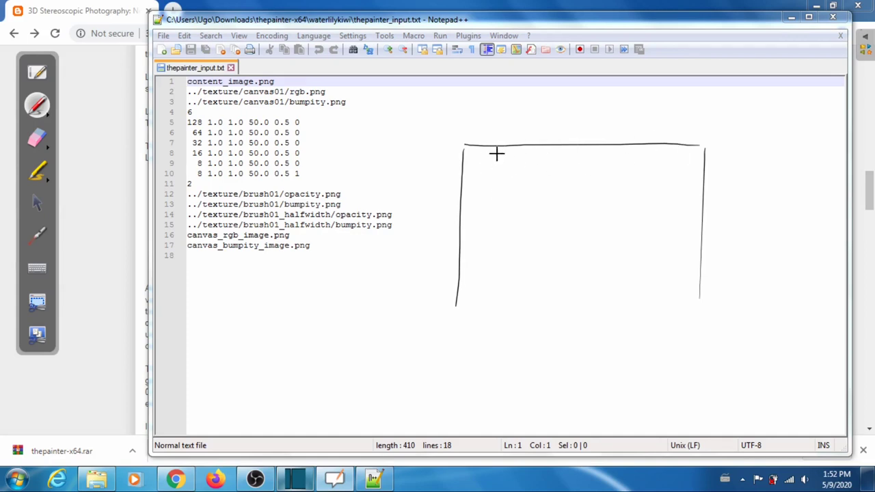
{"action": "mouse_move", "coordinate": [508, 185]}
{"action": "left_mouse_down"}
{"action": "mouse_move", "coordinate": [540, 183]}
{"action": "mouse_move", "coordinate": [534, 214]}
{"action": "mouse_move", "coordinate": [511, 214]}
{"action": "mouse_move", "coordinate": [541, 216]}
{"action": "left_mouse_up"}
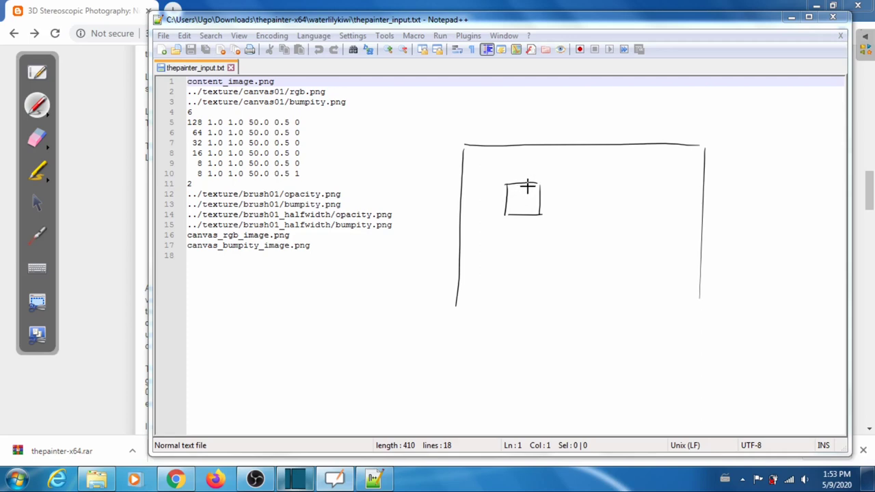
{"action": "mouse_move", "coordinate": [508, 205]}
{"action": "left_mouse_down"}
{"action": "mouse_move", "coordinate": [516, 212]}
{"action": "mouse_move", "coordinate": [531, 194]}
{"action": "left_mouse_up"}
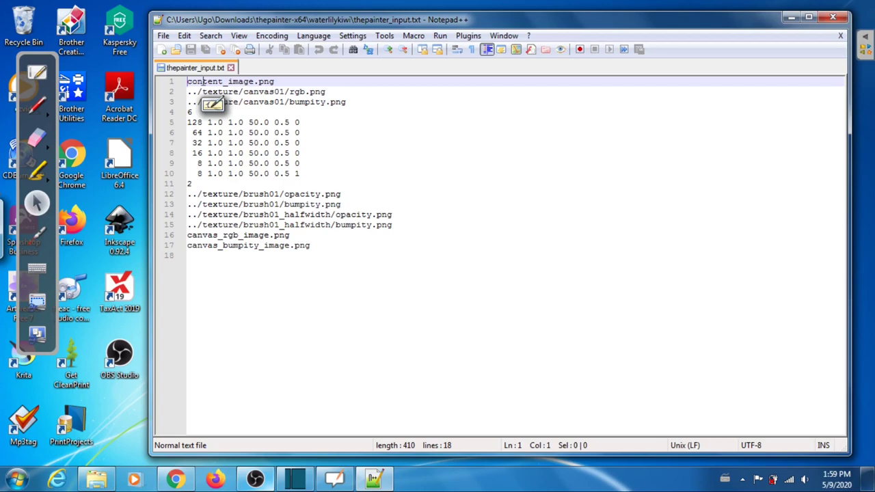
Sketch the left and top edges of a canvas and a row of four adjoining squares along its top edge.
{"action": "left_click", "coordinate": [38, 109]}
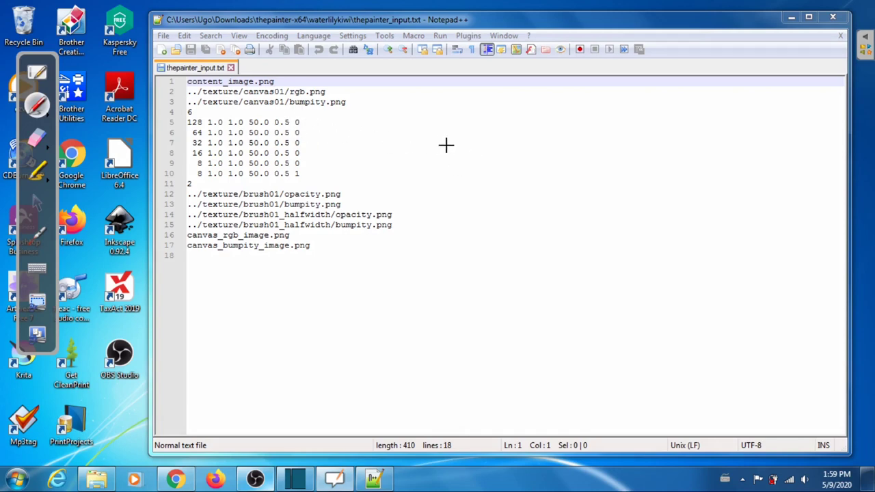
{"action": "left_click_drag", "start_coordinate": [446, 140], "coordinate": [449, 312]}
{"action": "left_click_drag", "start_coordinate": [446, 148], "coordinate": [687, 153]}
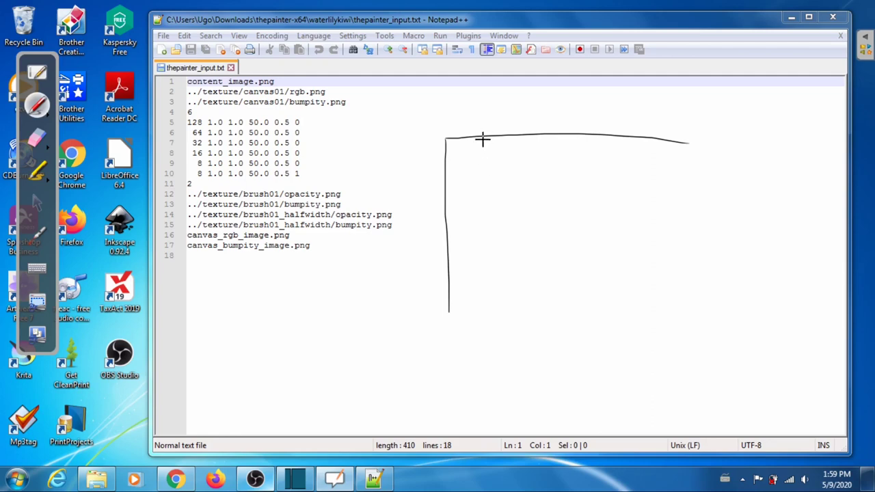
{"action": "mouse_move", "coordinate": [485, 139]}
{"action": "left_mouse_down"}
{"action": "mouse_move", "coordinate": [486, 175]}
{"action": "mouse_move", "coordinate": [520, 174]}
{"action": "left_mouse_up"}
{"action": "mouse_move", "coordinate": [524, 139]}
{"action": "left_mouse_down"}
{"action": "mouse_move", "coordinate": [526, 176]}
{"action": "mouse_move", "coordinate": [552, 174]}
{"action": "left_mouse_up"}
{"action": "mouse_move", "coordinate": [560, 138]}
{"action": "left_mouse_down"}
{"action": "mouse_move", "coordinate": [561, 174]}
{"action": "mouse_move", "coordinate": [599, 172]}
{"action": "left_mouse_up"}
{"action": "left_click_drag", "start_coordinate": [604, 138], "coordinate": [605, 171]}
Add a width arrow labelled "2 x radius + 1" above the first square and a height arrow beside it.
{"action": "mouse_move", "coordinate": [447, 125]}
{"action": "left_mouse_down"}
{"action": "mouse_move", "coordinate": [482, 121]}
{"action": "mouse_move", "coordinate": [478, 128]}
{"action": "left_mouse_up"}
{"action": "mouse_move", "coordinate": [456, 114]}
{"action": "left_mouse_down"}
{"action": "mouse_move", "coordinate": [456, 128]}
{"action": "mouse_move", "coordinate": [472, 105]}
{"action": "mouse_move", "coordinate": [488, 114]}
{"action": "mouse_move", "coordinate": [508, 104]}
{"action": "mouse_move", "coordinate": [561, 112]}
{"action": "left_mouse_up"}
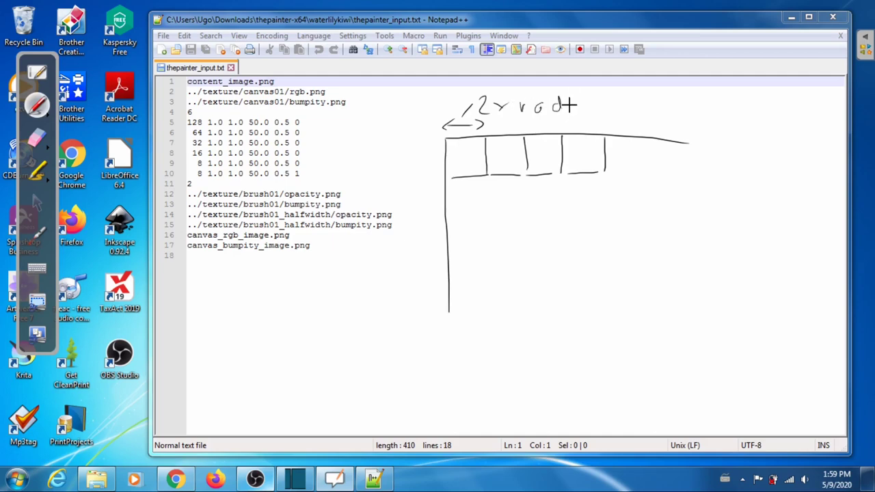
{"action": "left_click_drag", "start_coordinate": [614, 106], "coordinate": [625, 106]}
{"action": "mouse_move", "coordinate": [619, 100]}
{"action": "left_mouse_down"}
{"action": "mouse_move", "coordinate": [620, 112]}
{"action": "mouse_move", "coordinate": [658, 113]}
{"action": "left_mouse_up"}
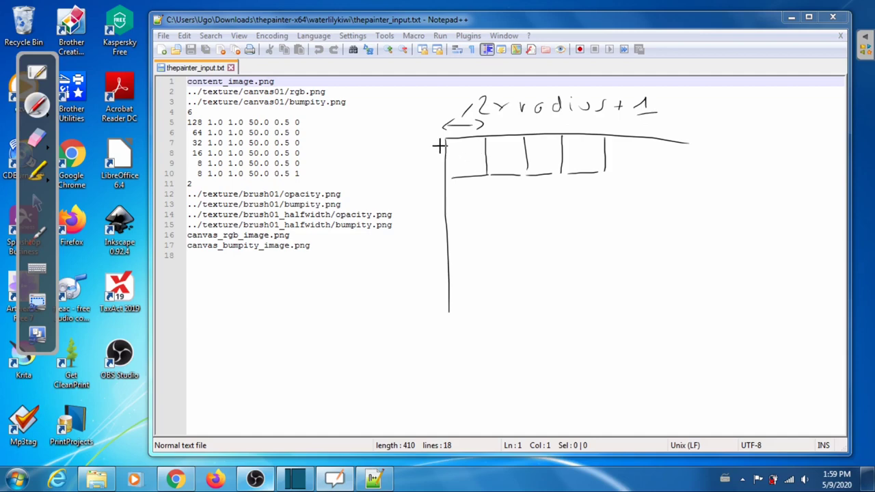
{"action": "left_click_drag", "start_coordinate": [439, 177], "coordinate": [436, 146]}
Draw shaded, angled brush strokes inside the first three squares of the top row.
{"action": "mouse_move", "coordinate": [453, 168]}
{"action": "left_mouse_down"}
{"action": "mouse_move", "coordinate": [469, 148]}
{"action": "mouse_move", "coordinate": [477, 154]}
{"action": "mouse_move", "coordinate": [462, 170]}
{"action": "left_mouse_up"}
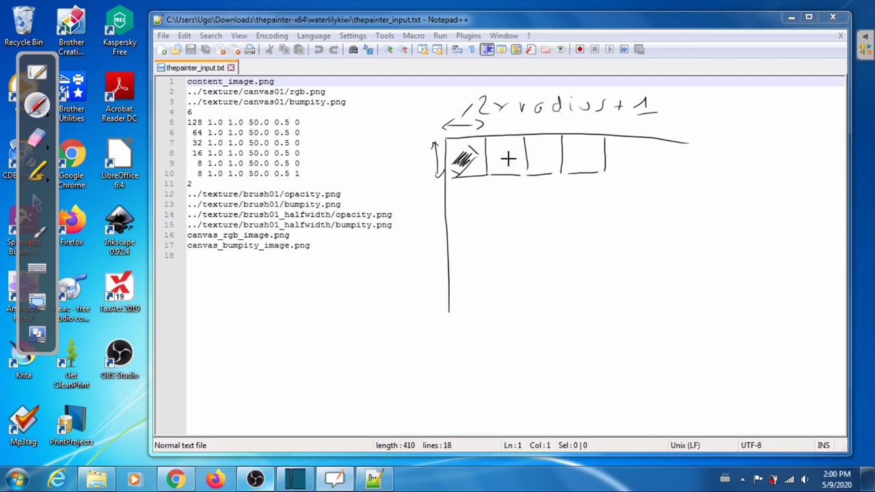
{"action": "mouse_move", "coordinate": [490, 164]}
{"action": "left_mouse_down"}
{"action": "mouse_move", "coordinate": [516, 164]}
{"action": "mouse_move", "coordinate": [512, 174]}
{"action": "mouse_move", "coordinate": [496, 161]}
{"action": "mouse_move", "coordinate": [555, 152]}
{"action": "mouse_move", "coordinate": [540, 166]}
{"action": "mouse_move", "coordinate": [561, 149]}
{"action": "left_mouse_up"}
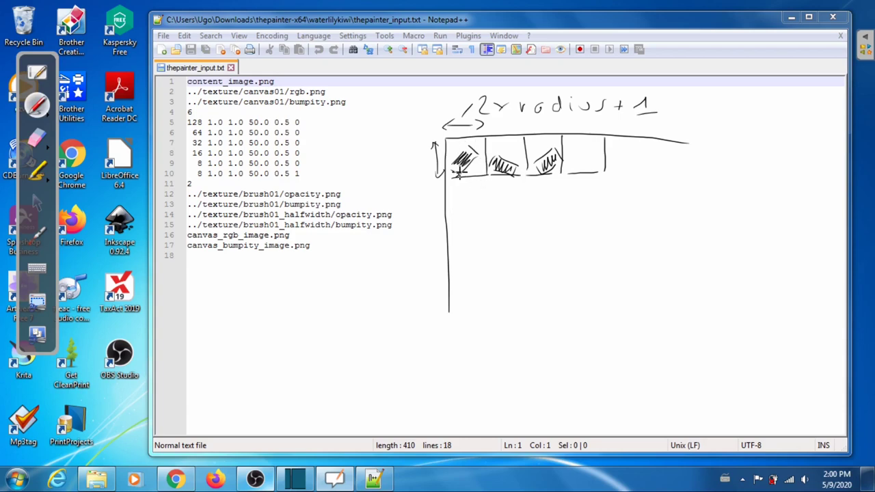
{"action": "left_click_drag", "start_coordinate": [497, 148], "coordinate": [510, 167]}
Sketch a second row of four overlapping squares below the row of adjoining squares.
{"action": "mouse_move", "coordinate": [449, 216]}
{"action": "left_mouse_down"}
{"action": "mouse_move", "coordinate": [486, 216]}
{"action": "mouse_move", "coordinate": [489, 262]}
{"action": "left_mouse_up"}
{"action": "left_click_drag", "start_coordinate": [505, 259], "coordinate": [515, 258]}
{"action": "left_click_drag", "start_coordinate": [469, 218], "coordinate": [486, 217]}
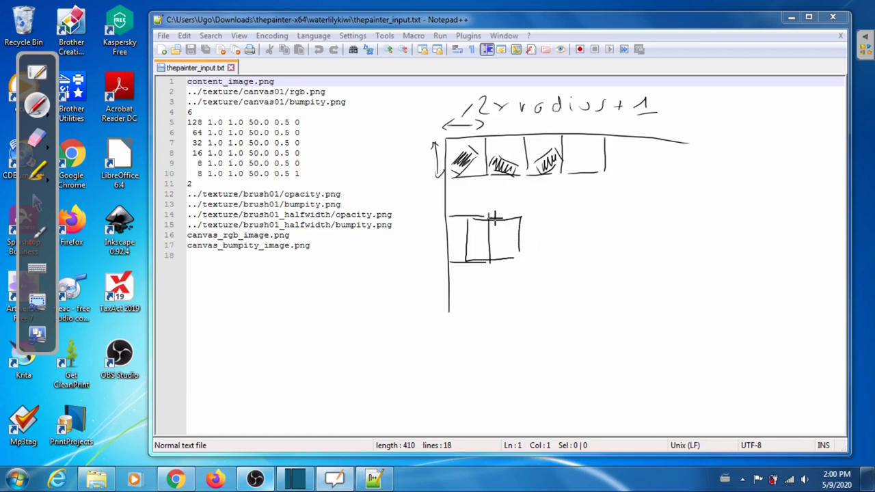
{"action": "left_click_drag", "start_coordinate": [543, 214], "coordinate": [544, 256]}
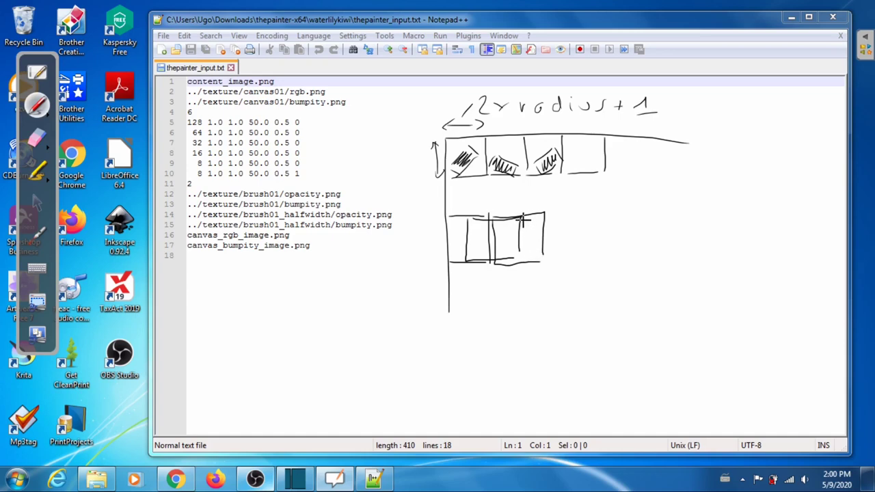
{"action": "mouse_move", "coordinate": [530, 217]}
{"action": "left_mouse_down"}
{"action": "mouse_move", "coordinate": [577, 215]}
{"action": "mouse_move", "coordinate": [574, 257]}
{"action": "left_mouse_up"}
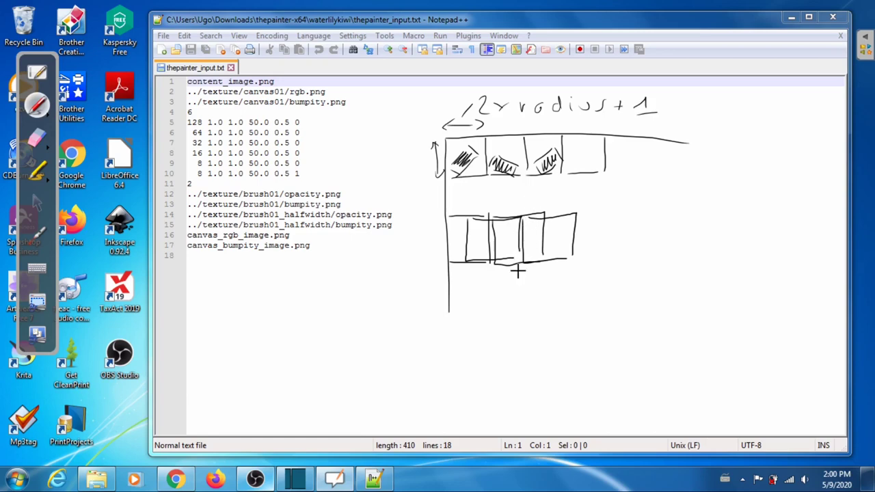
Sketch a third row of overlapping squares below the second row and fill them with shaded, overlapping brush strokes.
{"action": "left_click_drag", "start_coordinate": [493, 303], "coordinate": [491, 350]}
{"action": "left_click_drag", "start_coordinate": [450, 309], "coordinate": [491, 350]}
{"action": "mouse_move", "coordinate": [475, 308]}
{"action": "left_mouse_down"}
{"action": "mouse_move", "coordinate": [489, 323]}
{"action": "mouse_move", "coordinate": [469, 329]}
{"action": "left_mouse_up"}
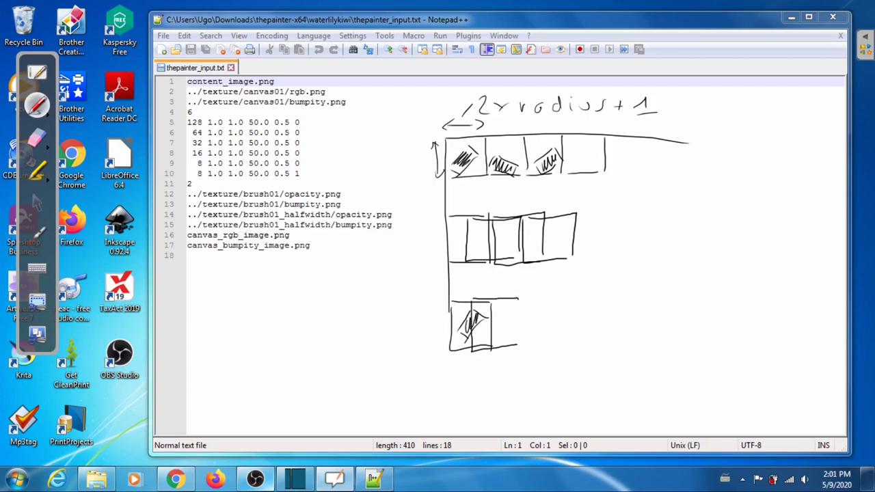
{"action": "mouse_move", "coordinate": [486, 325]}
{"action": "left_mouse_down"}
{"action": "mouse_move", "coordinate": [506, 338]}
{"action": "mouse_move", "coordinate": [486, 309]}
{"action": "mouse_move", "coordinate": [508, 325]}
{"action": "mouse_move", "coordinate": [484, 317]}
{"action": "mouse_move", "coordinate": [514, 326]}
{"action": "mouse_move", "coordinate": [497, 351]}
{"action": "mouse_move", "coordinate": [539, 349]}
{"action": "left_mouse_up"}
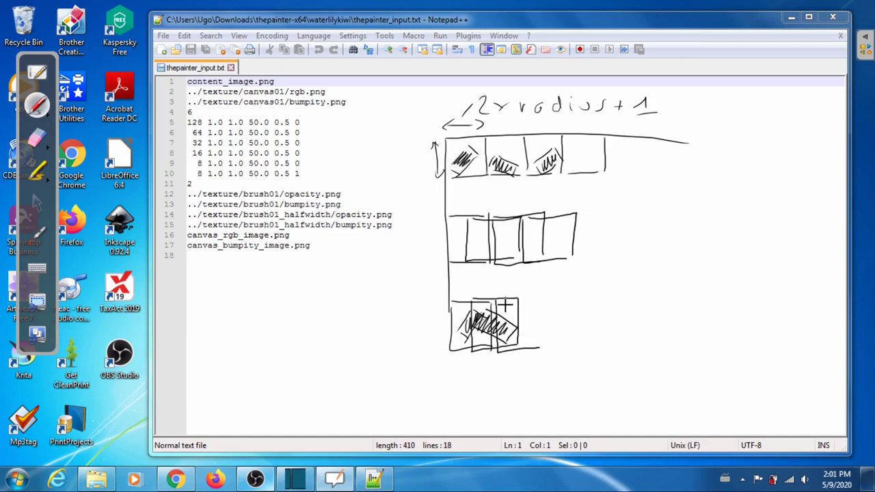
{"action": "mouse_move", "coordinate": [545, 299]}
{"action": "left_mouse_down"}
{"action": "mouse_move", "coordinate": [544, 344]}
{"action": "mouse_move", "coordinate": [529, 307]}
{"action": "mouse_move", "coordinate": [510, 334]}
{"action": "left_mouse_up"}
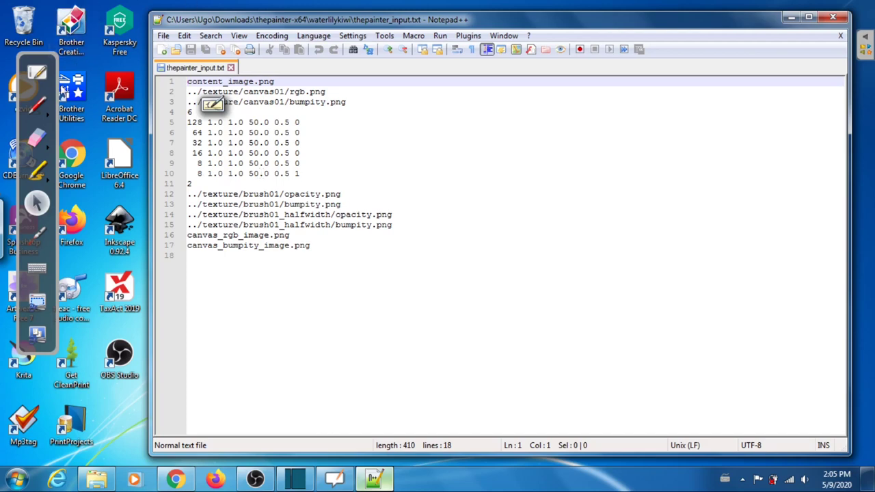
Mark the two radius 8 rows and the pair of brush01 opacity and bumpity file lines with the pen.
{"action": "left_click", "coordinate": [41, 112]}
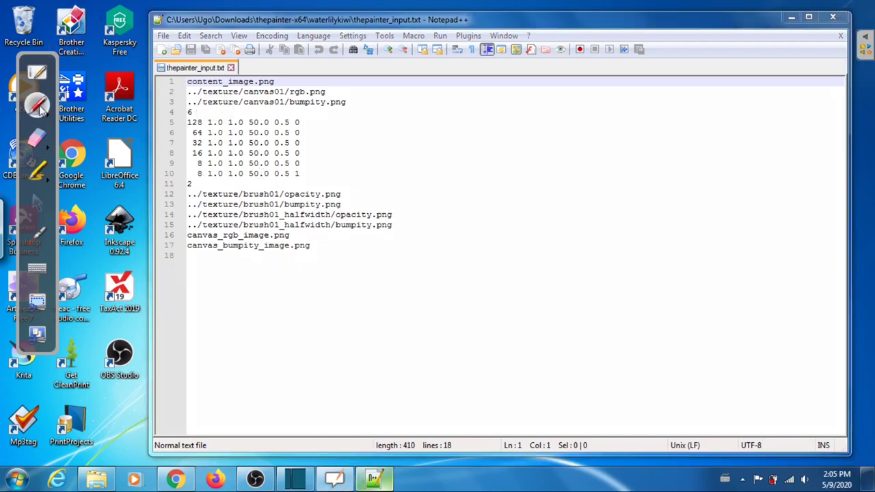
{"action": "left_click", "coordinate": [303, 162]}
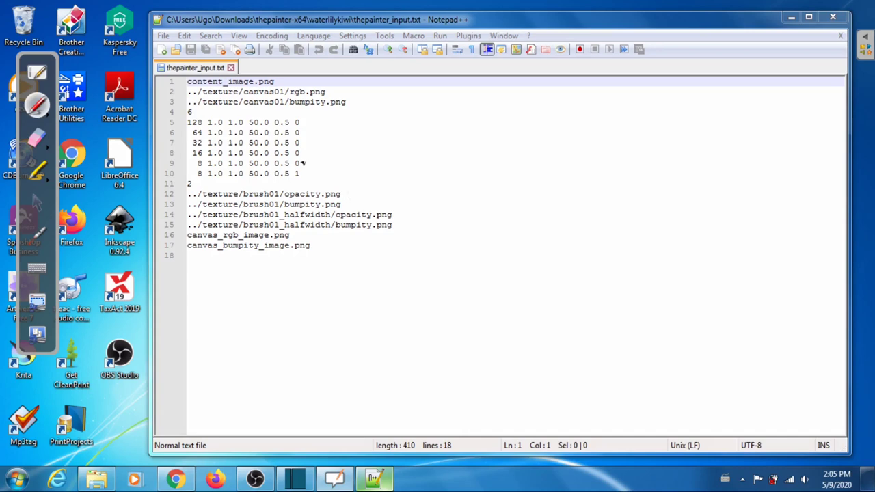
{"action": "left_click_drag", "start_coordinate": [346, 195], "coordinate": [345, 204]}
Sketch a long, pointed horizontal brush stroke with bristle lines inside it in the blank area beside the parameters.
{"action": "left_click_drag", "start_coordinate": [479, 170], "coordinate": [477, 217]}
{"action": "mouse_move", "coordinate": [477, 171]}
{"action": "left_mouse_down"}
{"action": "mouse_move", "coordinate": [561, 156]}
{"action": "mouse_move", "coordinate": [639, 163]}
{"action": "mouse_move", "coordinate": [688, 170]}
{"action": "mouse_move", "coordinate": [720, 188]}
{"action": "mouse_move", "coordinate": [563, 214]}
{"action": "mouse_move", "coordinate": [474, 202]}
{"action": "mouse_move", "coordinate": [479, 171]}
{"action": "mouse_move", "coordinate": [498, 151]}
{"action": "mouse_move", "coordinate": [588, 171]}
{"action": "left_mouse_up"}
{"action": "left_click_drag", "start_coordinate": [497, 188], "coordinate": [632, 178]}
{"action": "left_click_drag", "start_coordinate": [527, 191], "coordinate": [648, 189]}
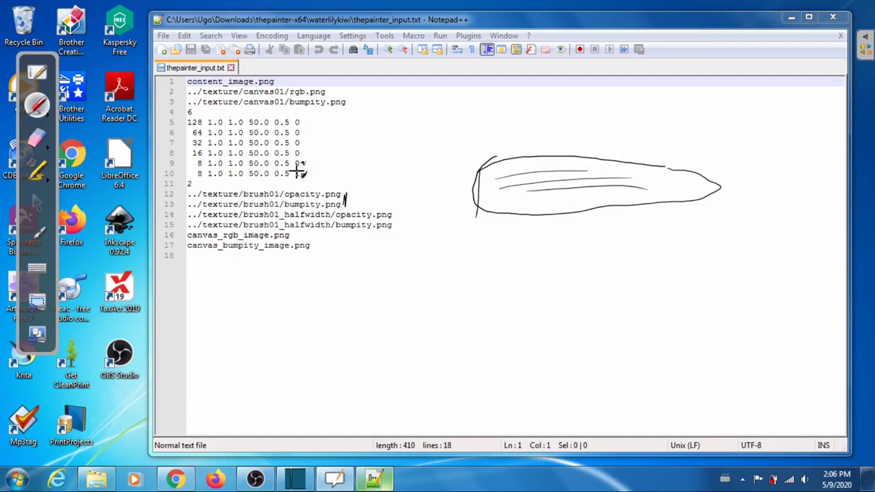
Mark the two brush01_halfwidth file lines and add a horizontal arrow labelled "width" below the sketched brush stroke.
{"action": "left_click_drag", "start_coordinate": [402, 228], "coordinate": [404, 214]}
{"action": "left_click_drag", "start_coordinate": [478, 239], "coordinate": [716, 252]}
{"action": "left_click_drag", "start_coordinate": [496, 235], "coordinate": [472, 246]}
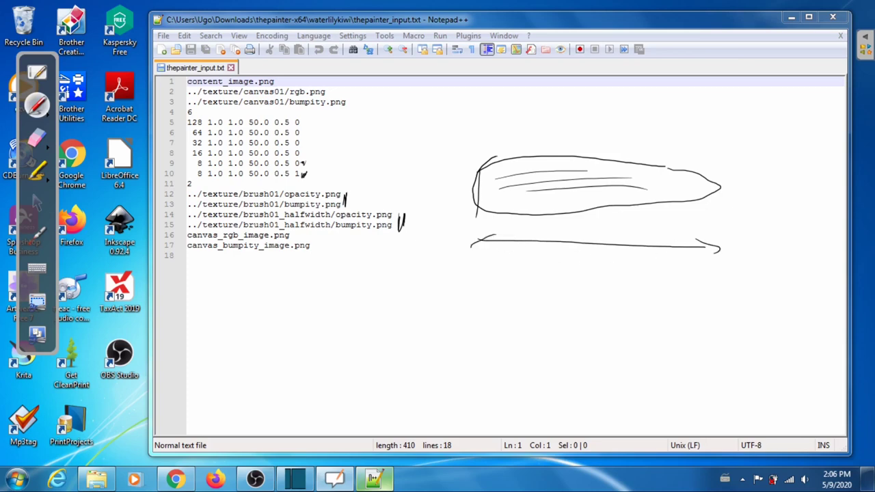
{"action": "mouse_move", "coordinate": [547, 259]}
{"action": "left_mouse_down"}
{"action": "mouse_move", "coordinate": [571, 266]}
{"action": "mouse_move", "coordinate": [593, 254]}
{"action": "mouse_move", "coordinate": [606, 276]}
{"action": "mouse_move", "coordinate": [628, 280]}
{"action": "left_mouse_up"}
Add a vertical arrow labelled "height" at the blunt end of the sketched brush stroke.
{"action": "mouse_move", "coordinate": [464, 164]}
{"action": "left_mouse_down"}
{"action": "mouse_move", "coordinate": [460, 218]}
{"action": "mouse_move", "coordinate": [469, 220]}
{"action": "mouse_move", "coordinate": [467, 161]}
{"action": "mouse_move", "coordinate": [421, 192]}
{"action": "mouse_move", "coordinate": [431, 194]}
{"action": "left_mouse_up"}
{"action": "left_click_drag", "start_coordinate": [428, 187], "coordinate": [441, 195]}
{"action": "mouse_move", "coordinate": [454, 183]}
{"action": "left_mouse_down"}
{"action": "mouse_move", "coordinate": [440, 213]}
{"action": "mouse_move", "coordinate": [458, 190]}
{"action": "left_mouse_up"}
{"action": "left_click_drag", "start_coordinate": [453, 179], "coordinate": [462, 176]}
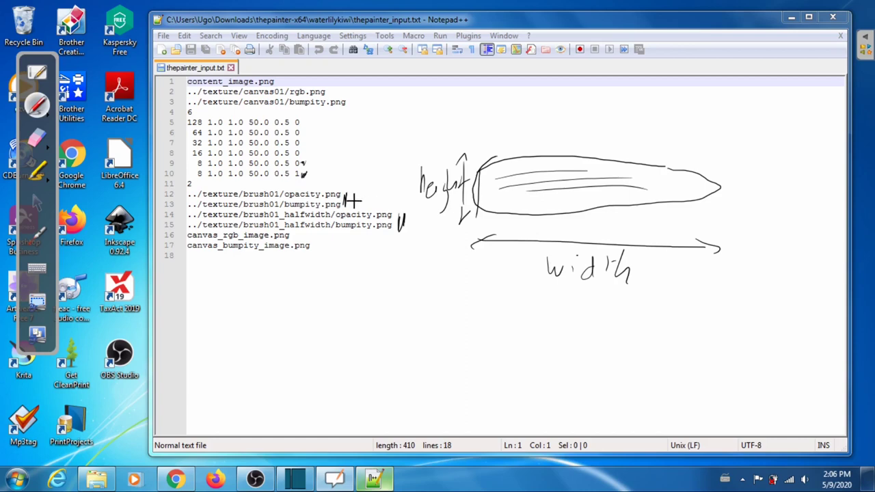
Draw arrows from the brush01 mark to the long stroke and from the brush01_halfwidth mark to a new, shorter brush stroke.
{"action": "mouse_move", "coordinate": [366, 184]}
{"action": "left_mouse_down"}
{"action": "mouse_move", "coordinate": [394, 164]}
{"action": "mouse_move", "coordinate": [453, 156]}
{"action": "left_mouse_up"}
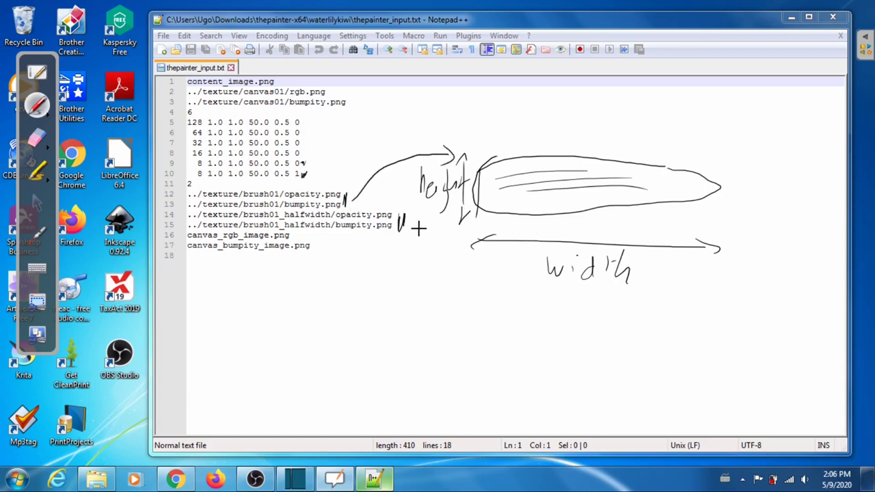
{"action": "mouse_move", "coordinate": [408, 224]}
{"action": "left_mouse_down"}
{"action": "mouse_move", "coordinate": [467, 321]}
{"action": "mouse_move", "coordinate": [499, 320]}
{"action": "mouse_move", "coordinate": [497, 343]}
{"action": "left_mouse_up"}
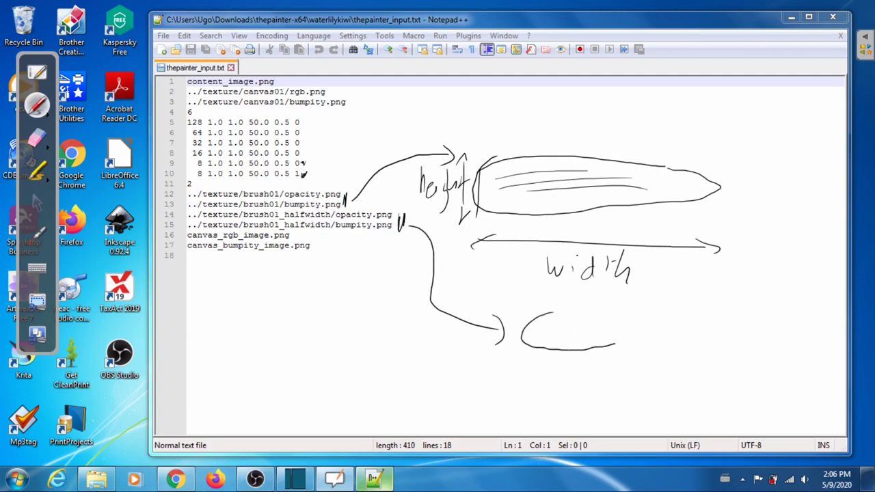
{"action": "left_click_drag", "start_coordinate": [520, 316], "coordinate": [521, 355]}
{"action": "left_click_drag", "start_coordinate": [650, 316], "coordinate": [650, 357]}
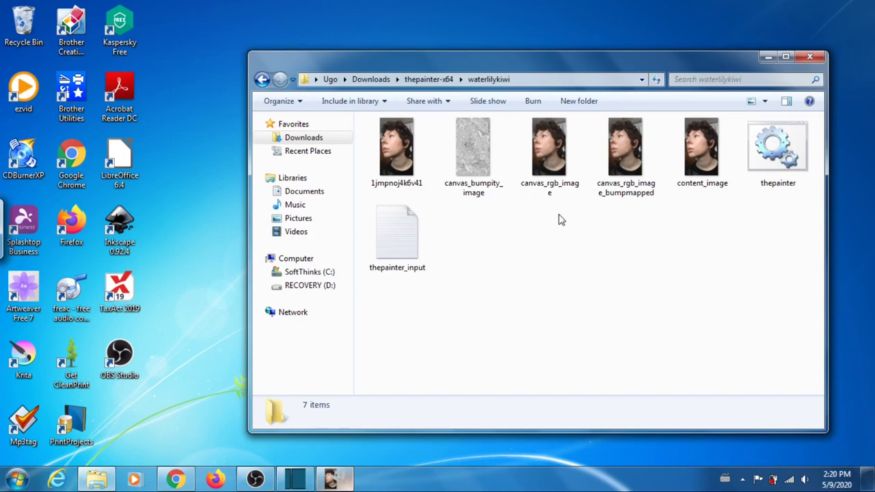
Point out the canvas_rgb_image and canvas_bumpity_image files, switch to GIMP, and briefly hide the color layer to view the bumpity layer.
{"action": "left_click", "coordinate": [549, 156]}
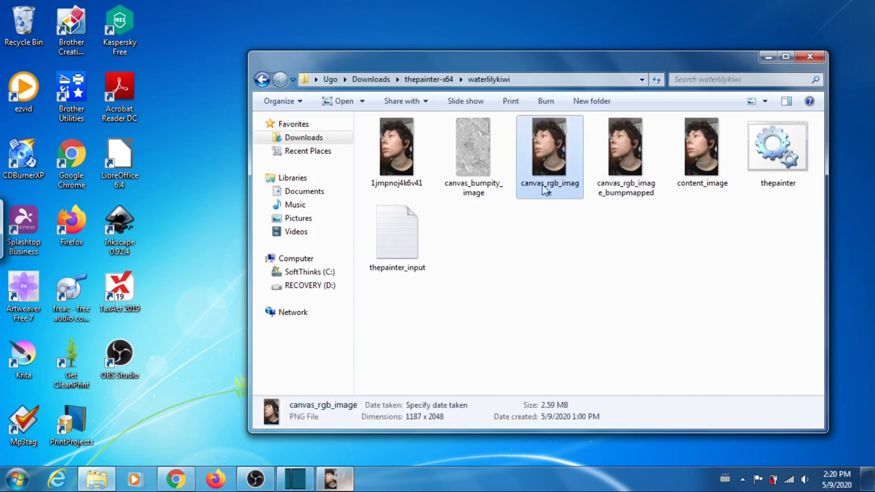
{"action": "left_click", "coordinate": [477, 152]}
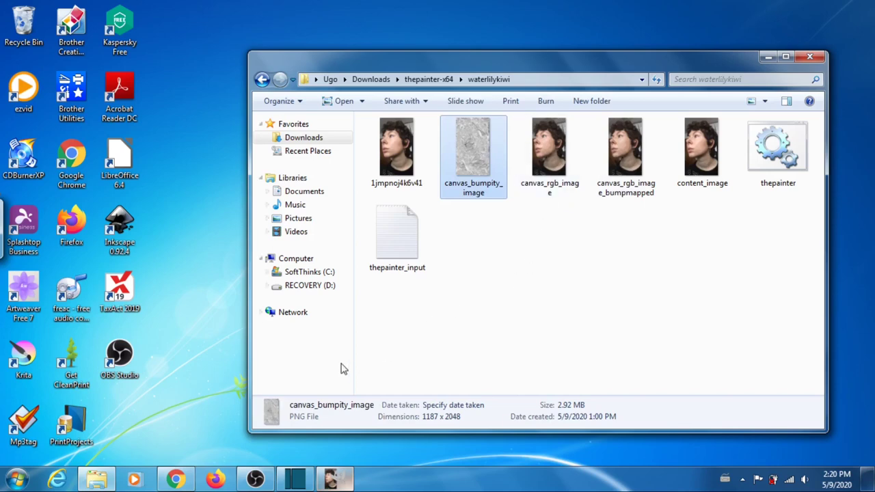
{"action": "left_click", "coordinate": [337, 479]}
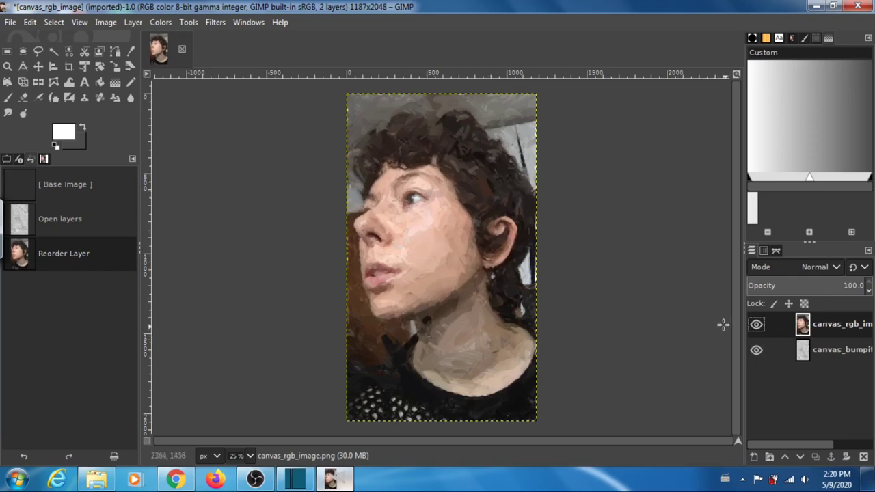
{"action": "left_click", "coordinate": [756, 325]}
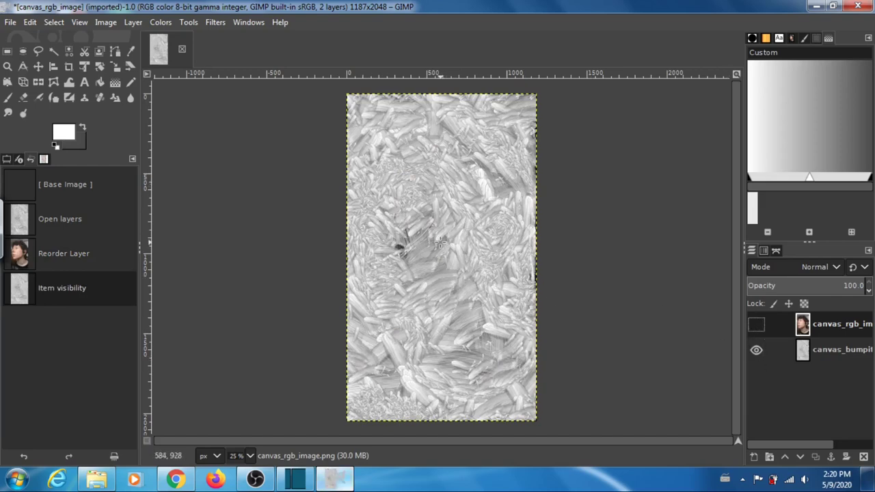
{"action": "left_click", "coordinate": [757, 326]}
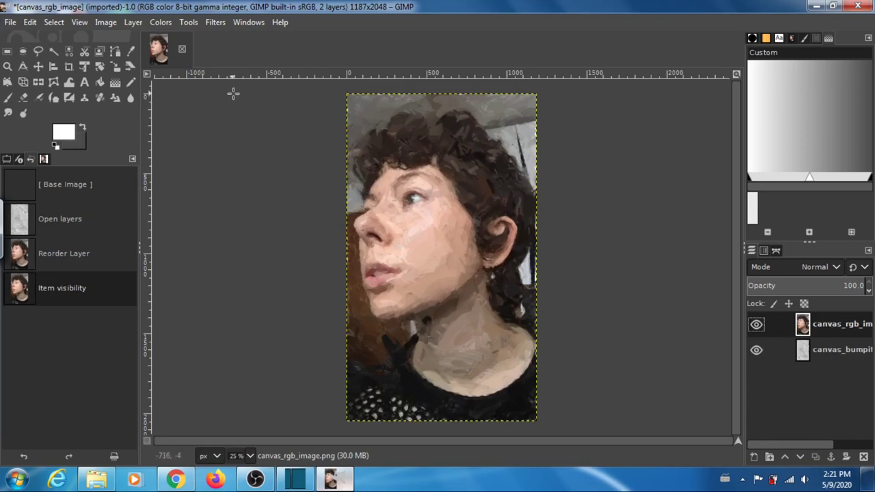
Try to apply Bump Map to the canvas_rgb_image layer without an auxiliary input, using the Spherical type and a depth of 6.
{"action": "left_click", "coordinate": [214, 22]}
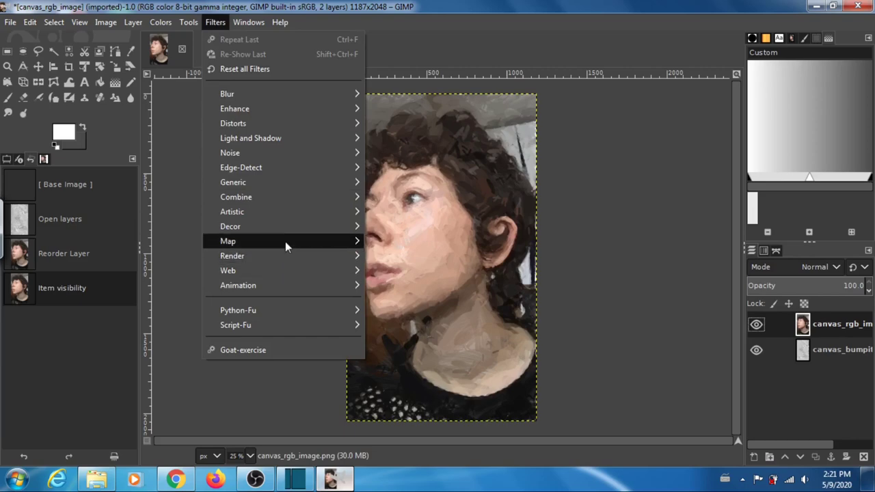
{"action": "mouse_move", "coordinate": [286, 247]}
{"action": "left_click", "coordinate": [404, 243]}
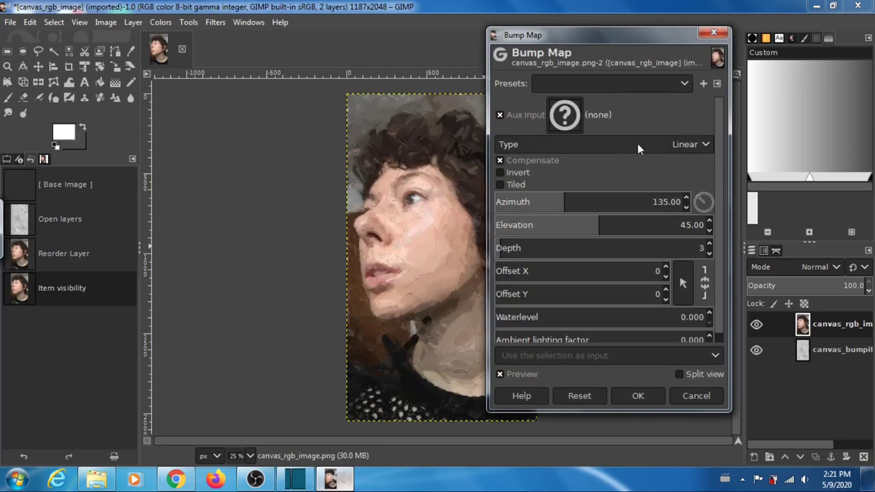
{"action": "left_click", "coordinate": [694, 150]}
{"action": "left_click", "coordinate": [540, 177]}
{"action": "left_click", "coordinate": [709, 245]}
{"action": "left_click", "coordinate": [709, 245]}
{"action": "left_click", "coordinate": [709, 245]}
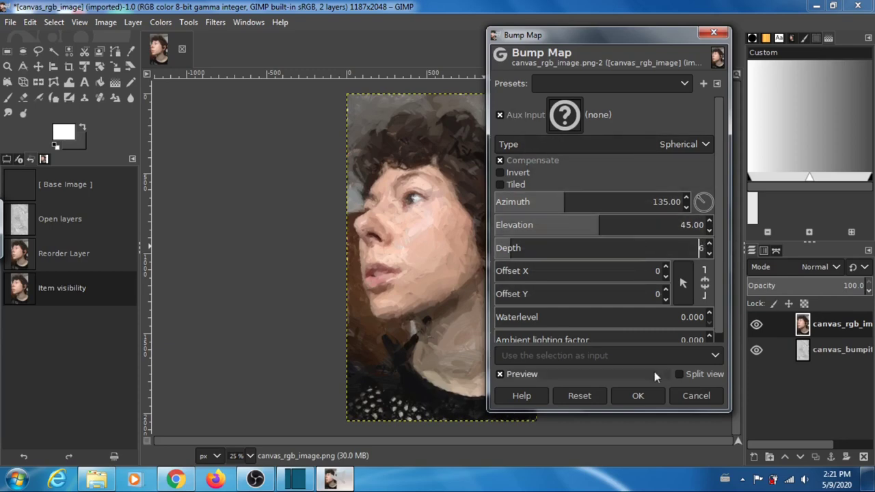
{"action": "left_click", "coordinate": [639, 396]}
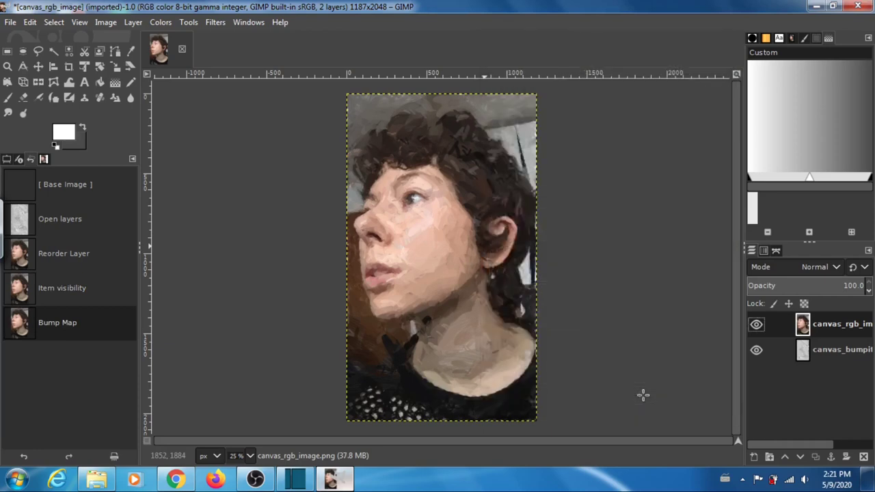
Start a new Bump Map on the canvas_rgb_image layer with canvas_bumpity_image.png as the auxiliary input.
{"action": "left_click", "coordinate": [80, 22]}
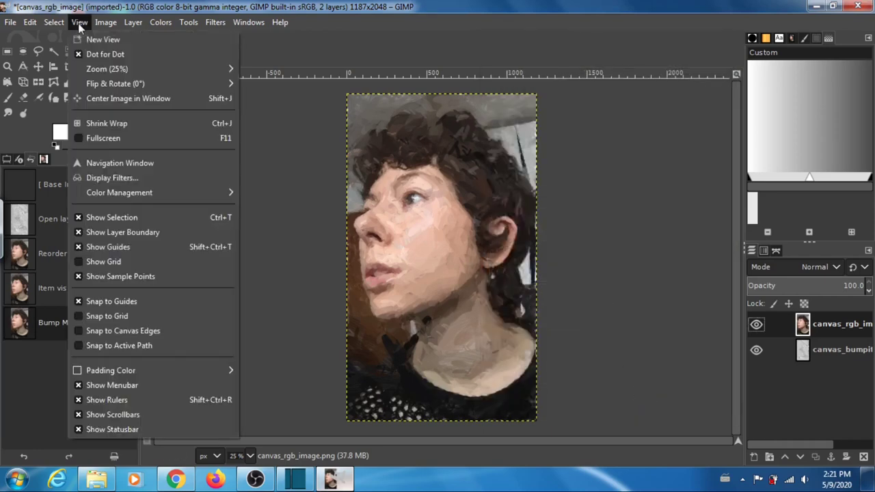
{"action": "mouse_move", "coordinate": [202, 72]}
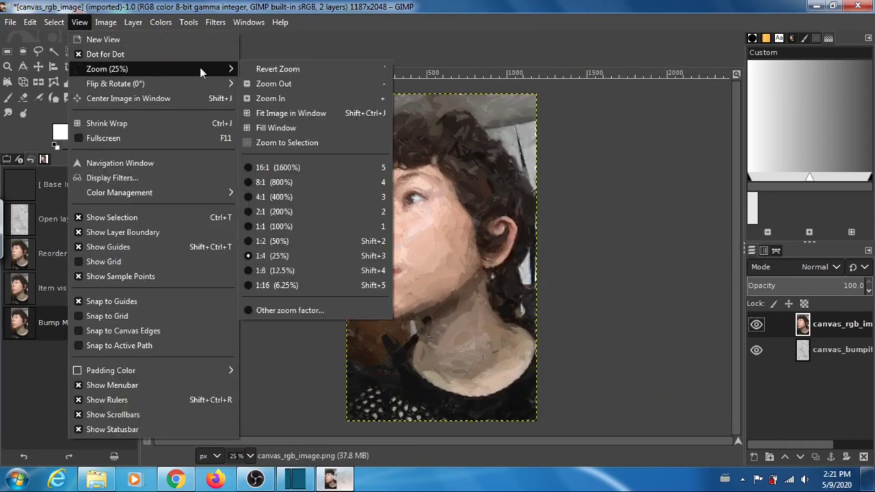
{"action": "left_click", "coordinate": [293, 227]}
{"action": "scroll", "coordinate": [492, 254], "scroll_direction": "up", "scroll_amount": 5}
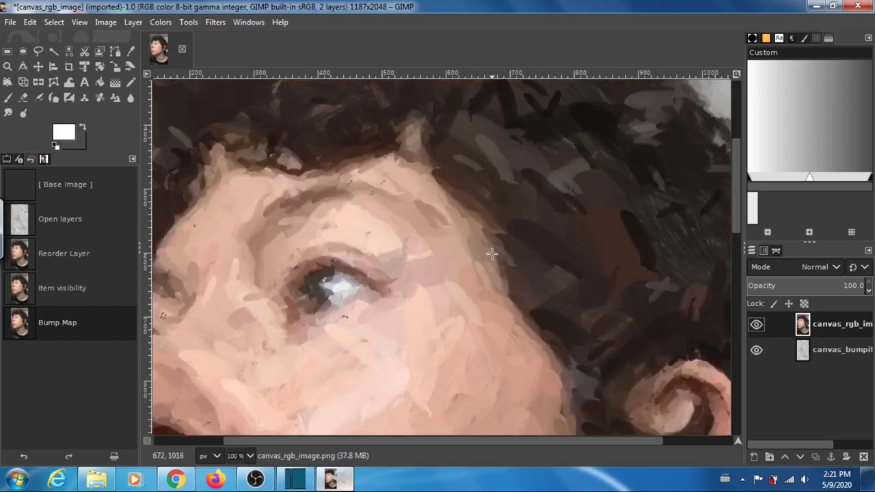
{"action": "scroll", "coordinate": [485, 228], "scroll_direction": "down", "scroll_amount": 4}
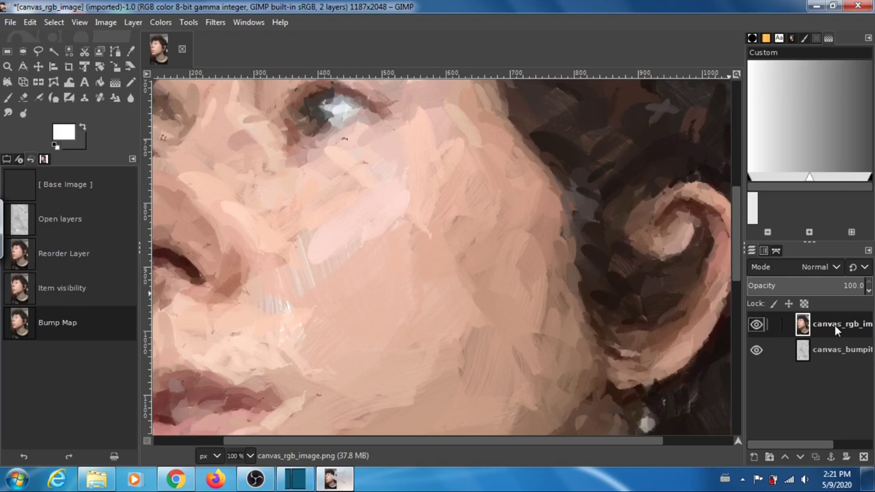
{"action": "left_click", "coordinate": [211, 22]}
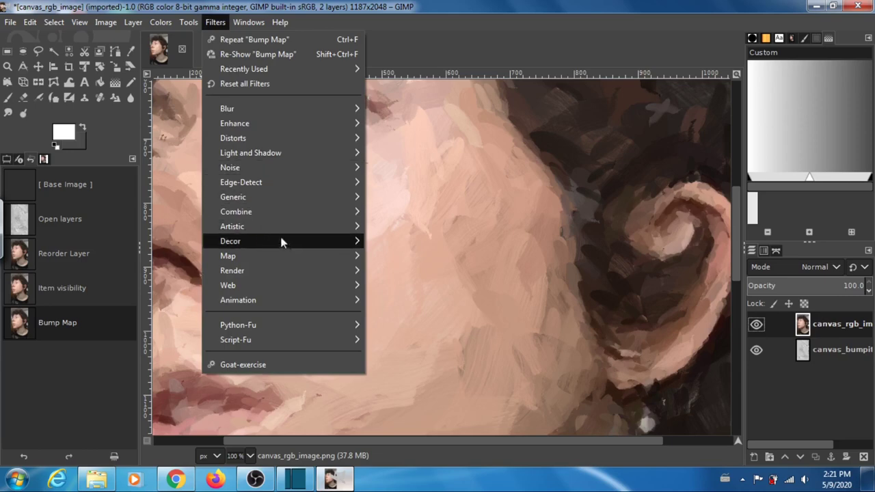
{"action": "mouse_move", "coordinate": [297, 256]}
{"action": "left_click", "coordinate": [402, 253]}
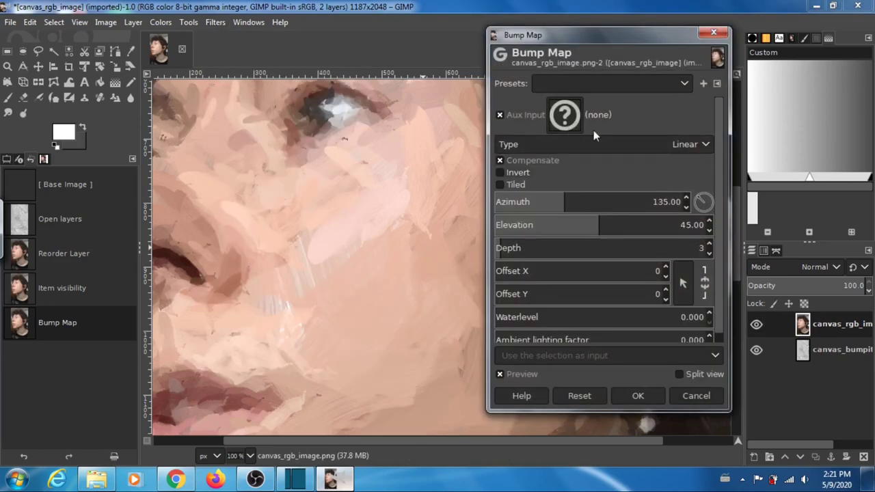
{"action": "left_click", "coordinate": [564, 117]}
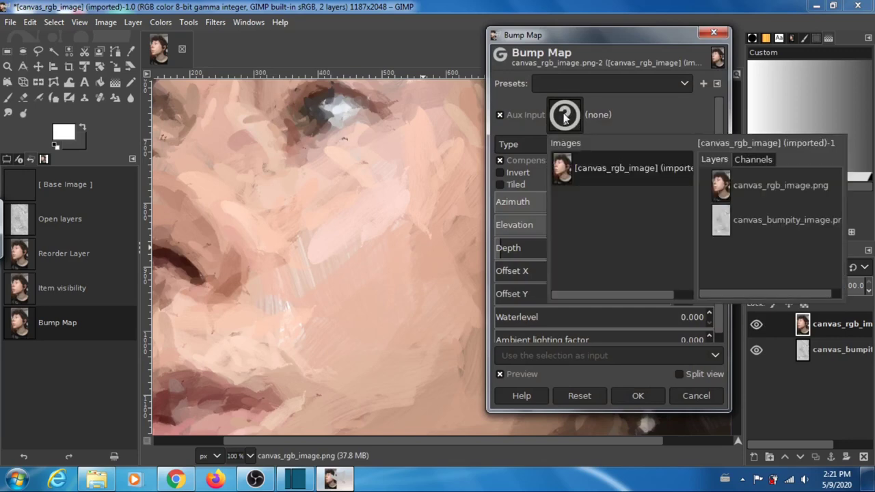
{"action": "left_click", "coordinate": [785, 220]}
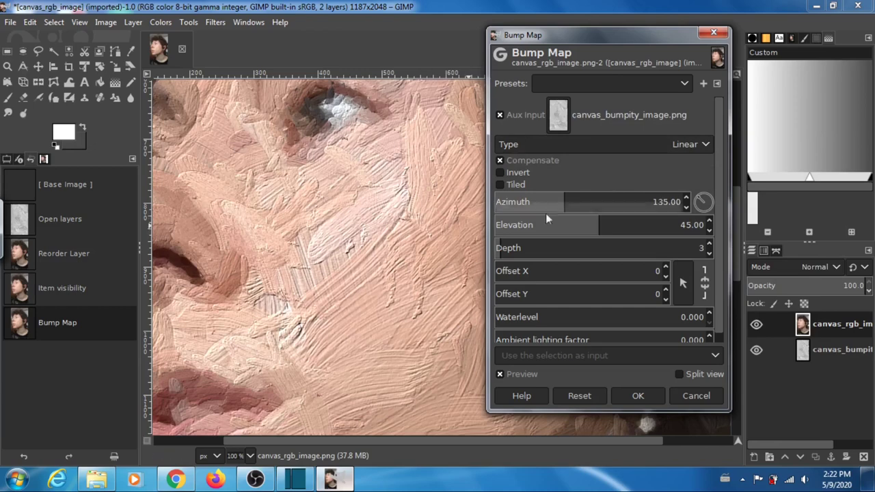
Set the bump map type to Spherical and its depth to 6, and apply it to the layer.
{"action": "left_click", "coordinate": [706, 145]}
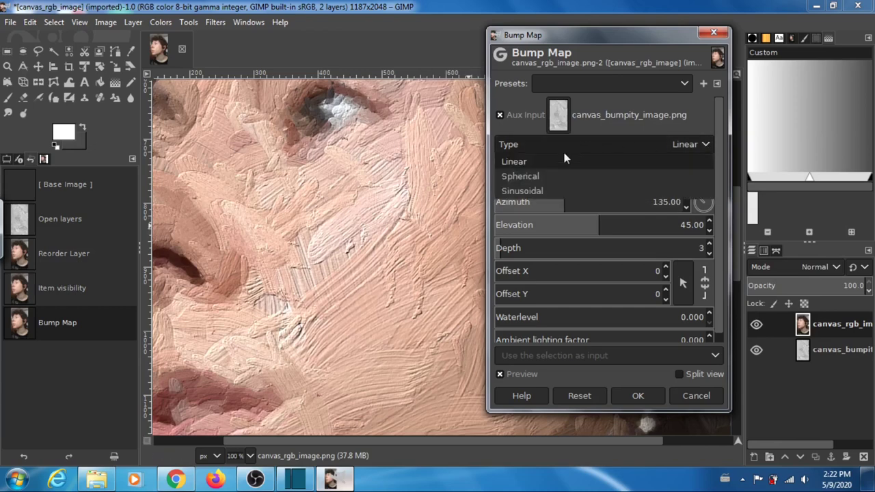
{"action": "left_click", "coordinate": [537, 176]}
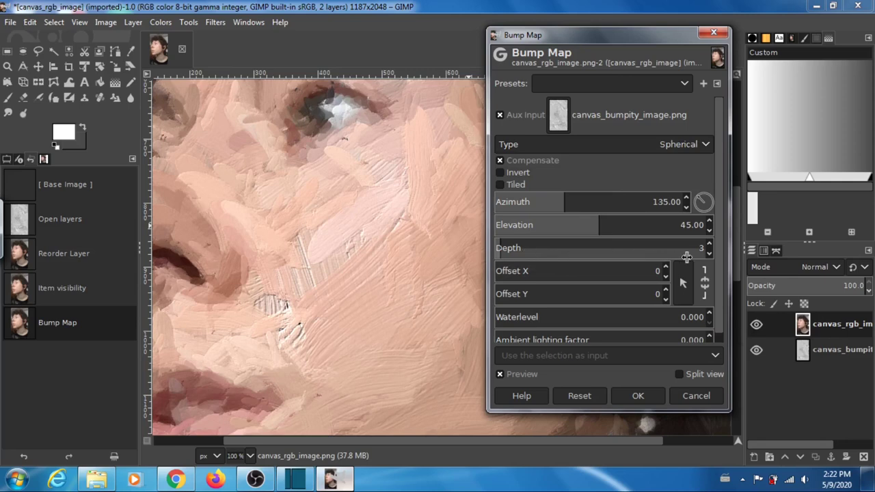
{"action": "left_click", "coordinate": [709, 244]}
{"action": "left_click", "coordinate": [710, 244]}
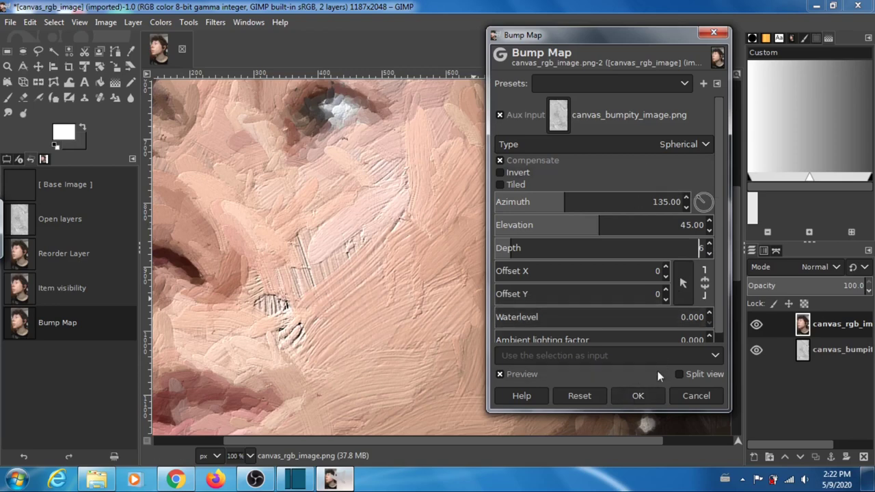
{"action": "left_click", "coordinate": [642, 396]}
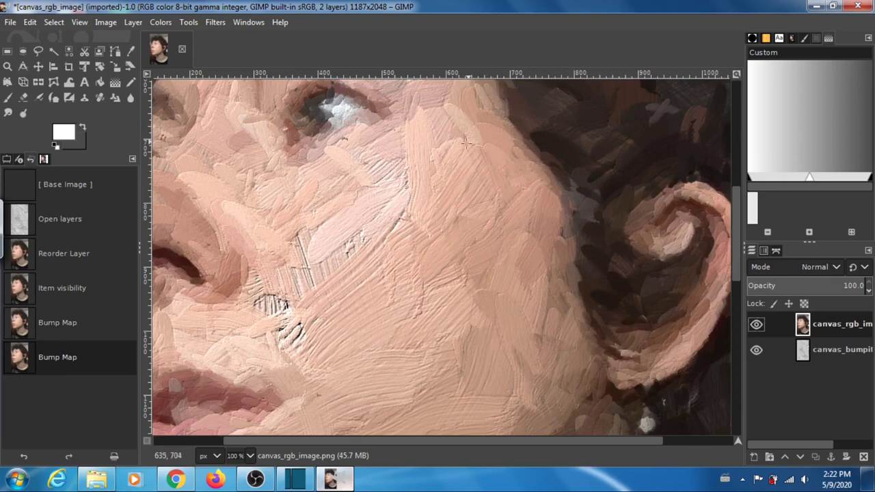
Sharpen the bump-mapped layer with Unsharp Mask at radius 3.000, amount 0.500 and threshold 0.000.
{"action": "left_click", "coordinate": [216, 23]}
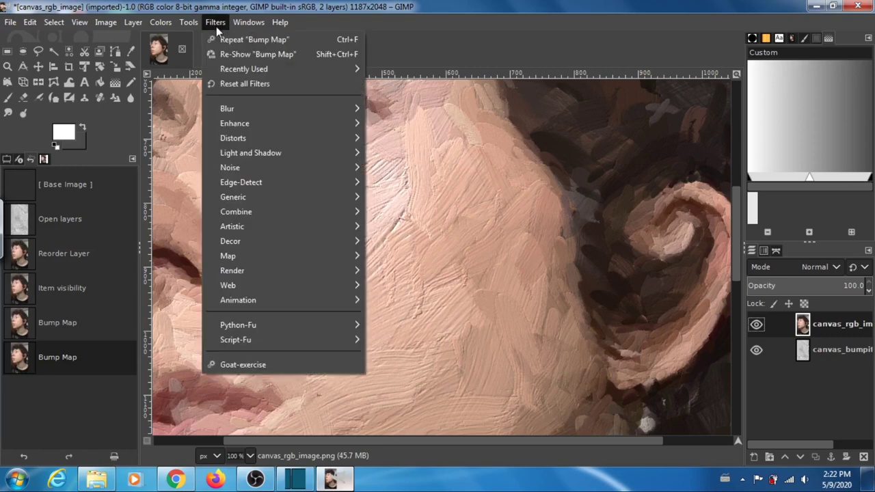
{"action": "mouse_move", "coordinate": [337, 131]}
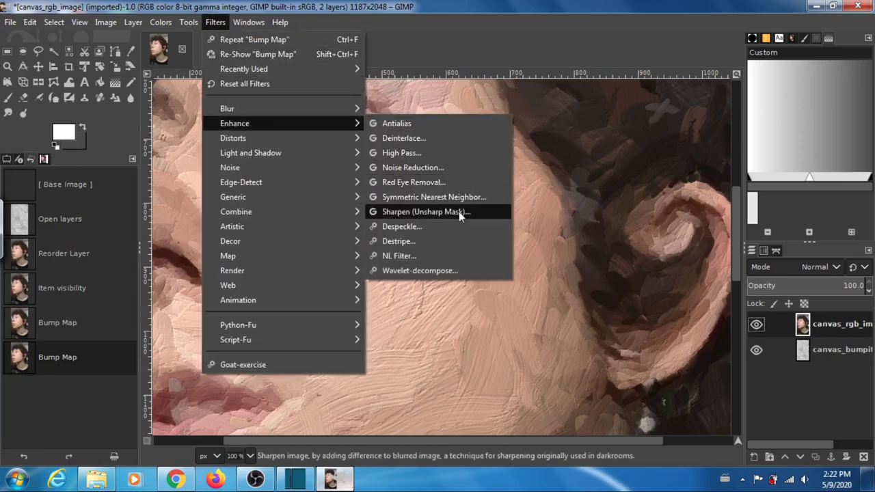
{"action": "left_click", "coordinate": [420, 212]}
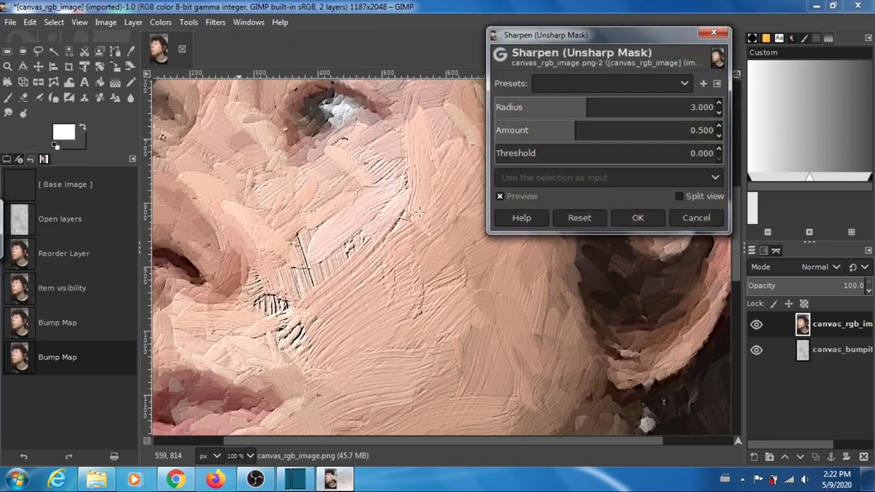
{"action": "left_click", "coordinate": [638, 218]}
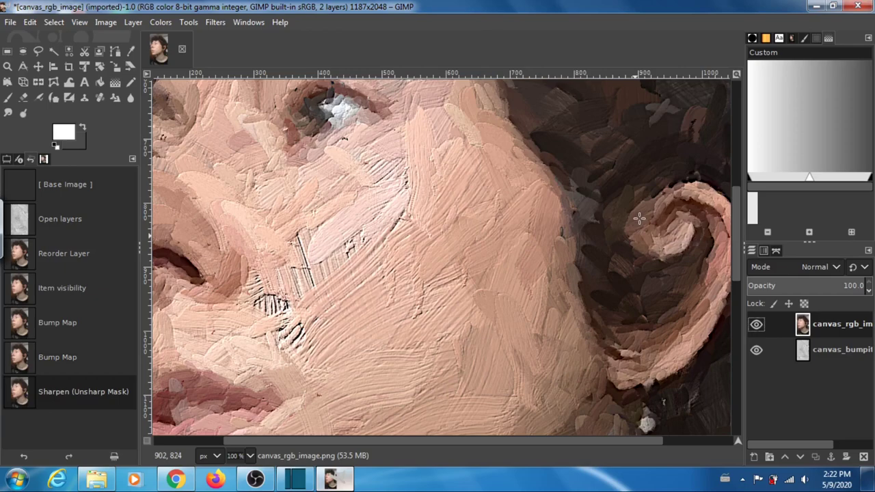
View the sharpened portrait at 50% zoom.
{"action": "left_click", "coordinate": [79, 22]}
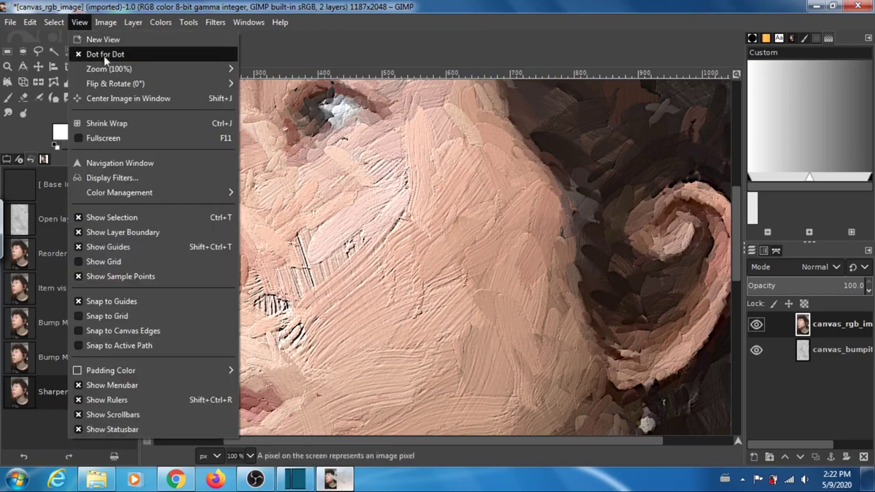
{"action": "mouse_move", "coordinate": [205, 68]}
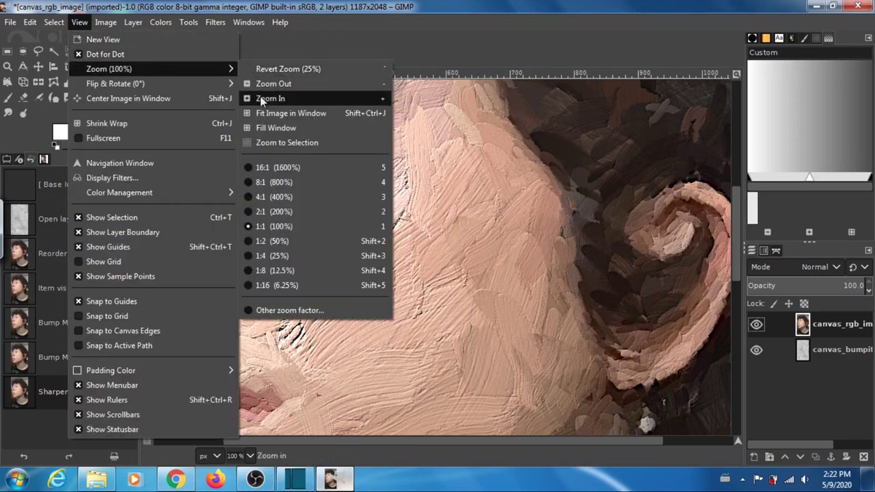
{"action": "left_click", "coordinate": [272, 241]}
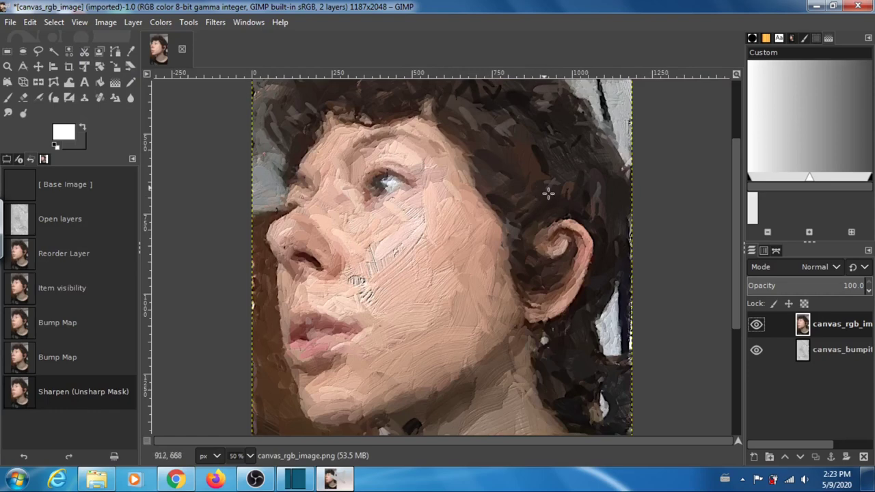